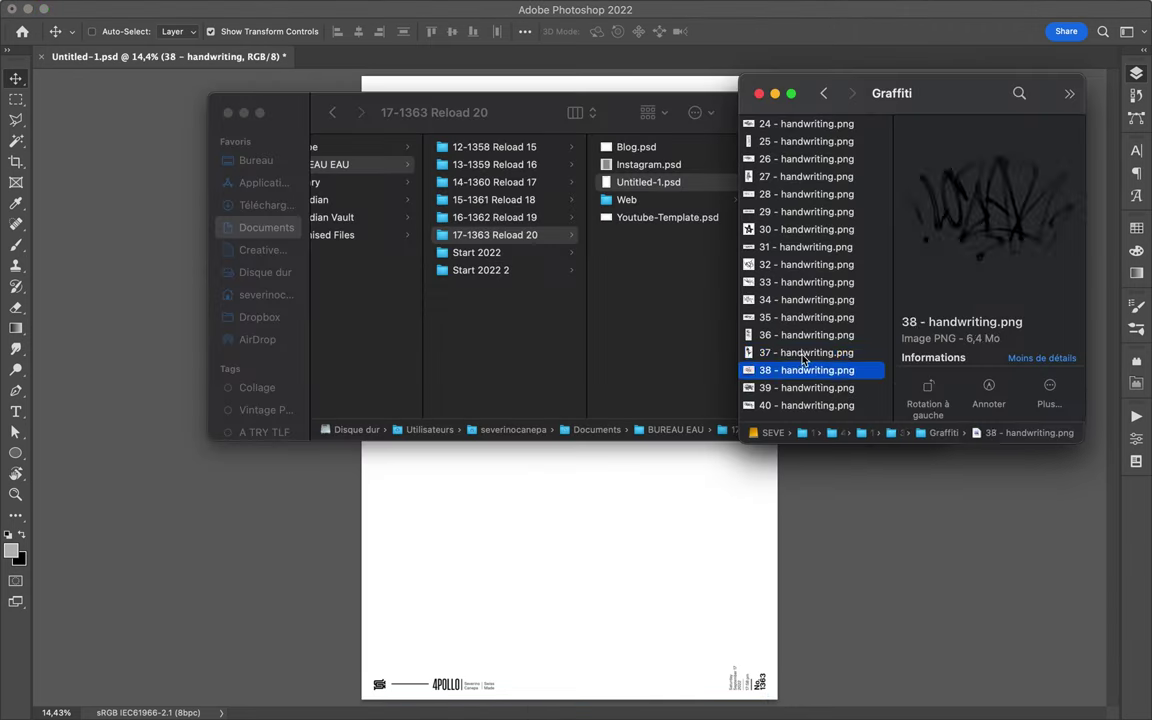
# - Place the 37 handwriting tag, scaled down, along the poster's right side
pyautogui.click(804, 353)
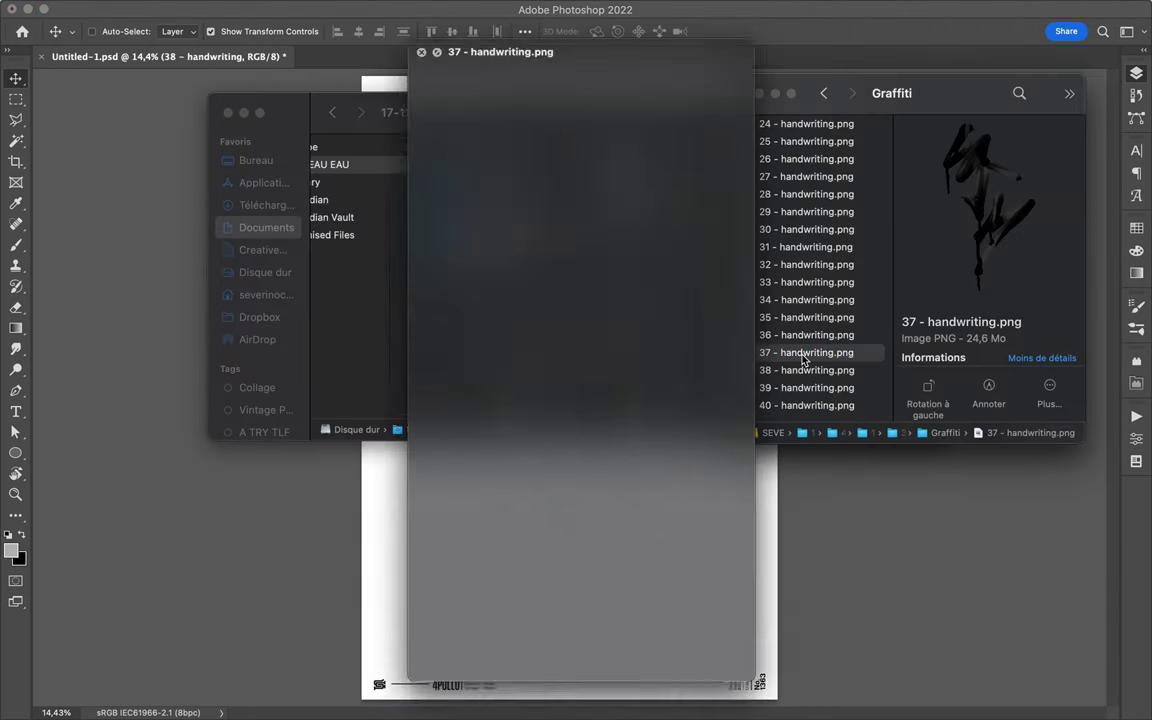
pyautogui.moveTo(804, 353); pyautogui.dragTo(669, 514)
pyautogui.moveTo(398, 384); pyautogui.dragTo(586, 417)
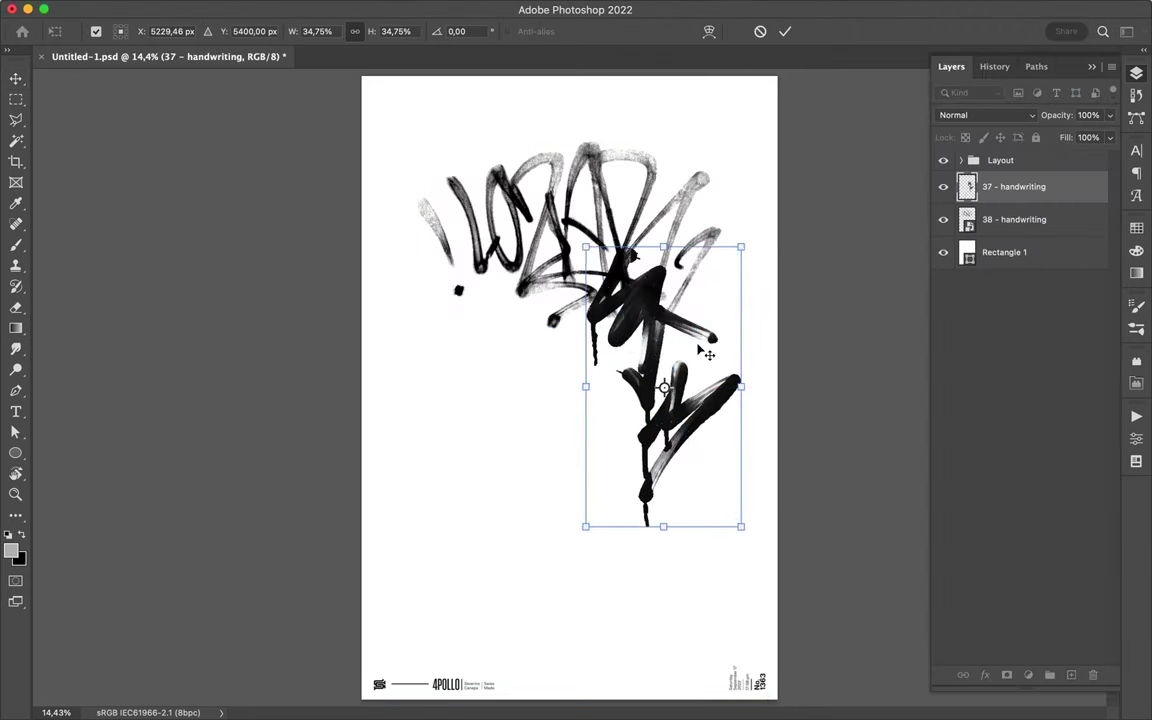
pyautogui.moveTo(694, 591); pyautogui.dragTo(694, 581)
pyautogui.press('Return')
# - Place the 36 handwriting tag, scaled, along the poster's left edge
pyautogui.click(470, 695)
pyautogui.press('Up')
pyautogui.press('space')
pyautogui.click(548, 527)
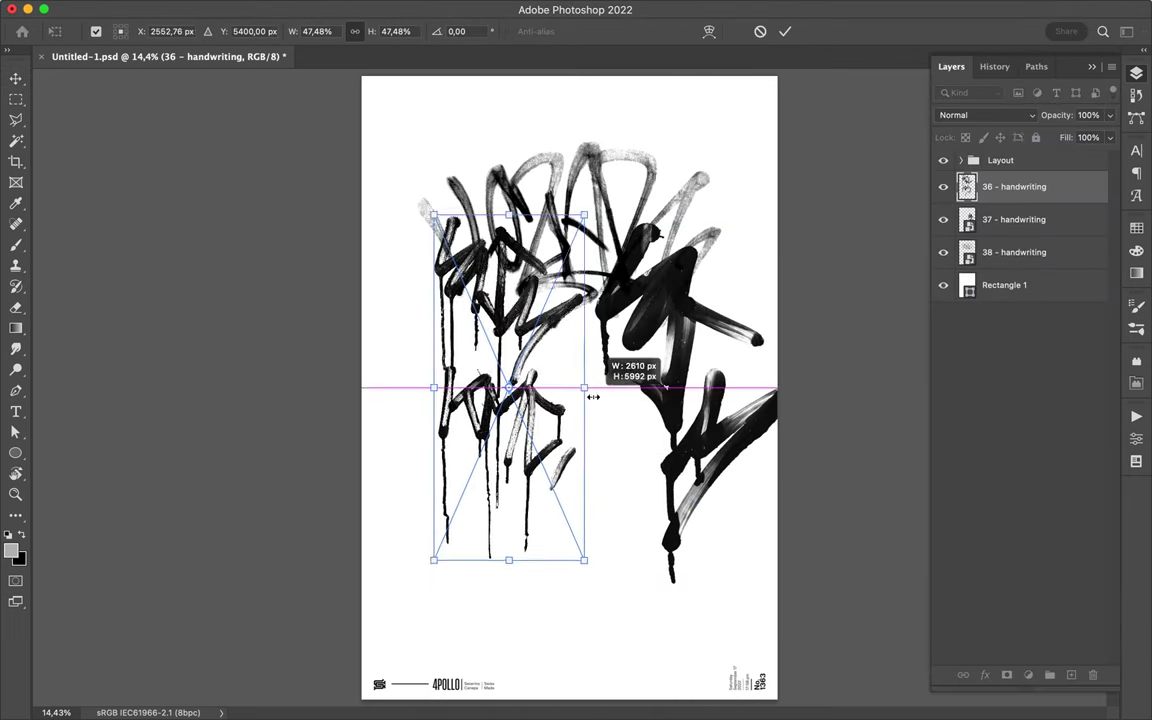
pyautogui.moveTo(548, 527); pyautogui.dragTo(485, 425)
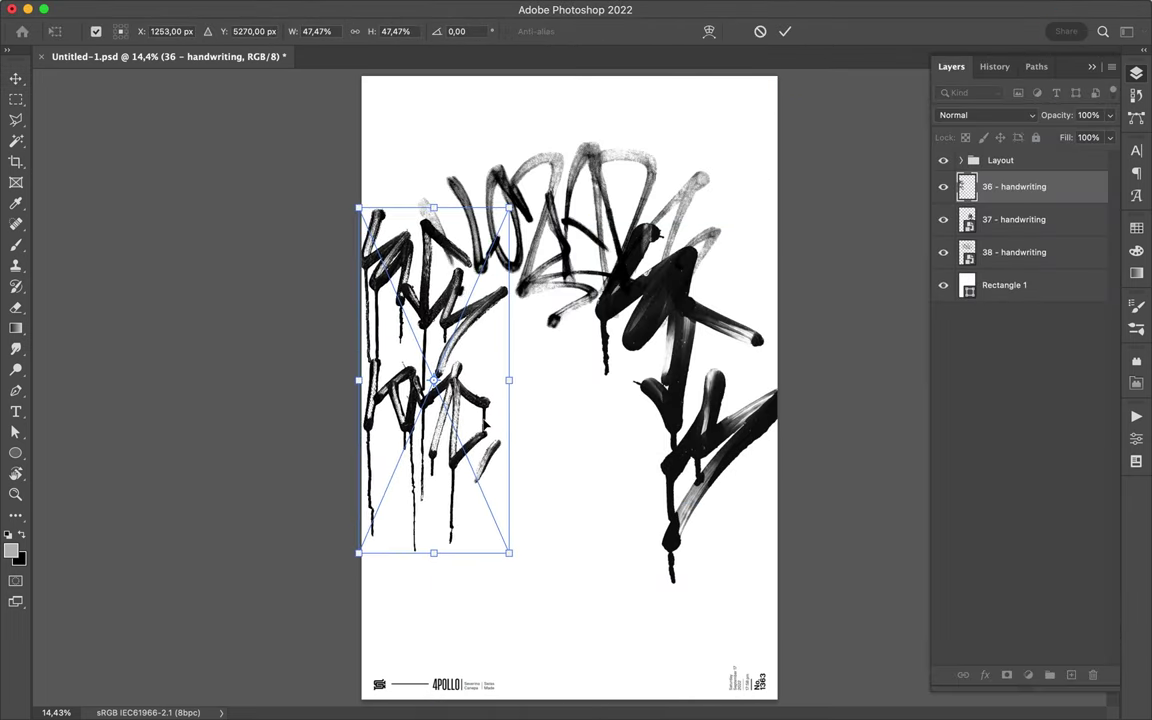
pyautogui.press('Return')
pyautogui.press('super+Tab')
pyautogui.click(775, 465)
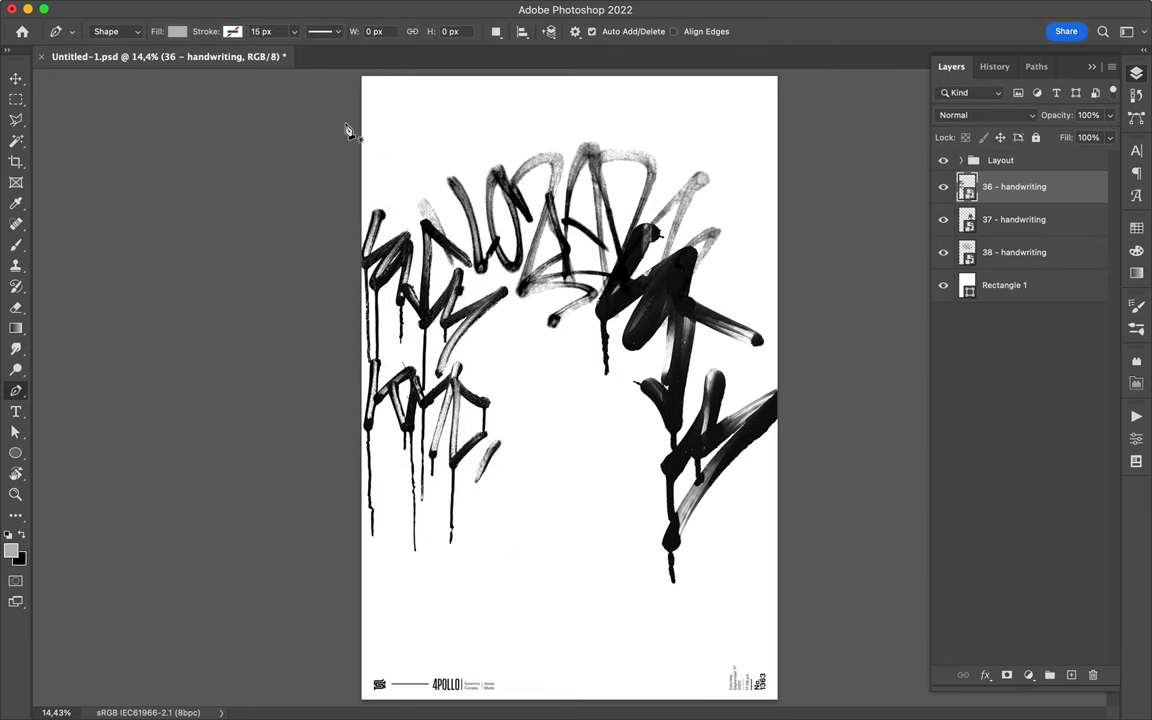
# - Draw a black arch-shaped band across the poster's top and move it below the graffiti tags
pyautogui.click(792, 234)
pyautogui.click(790, 72)
pyautogui.click(346, 72)
pyautogui.click(350, 200)
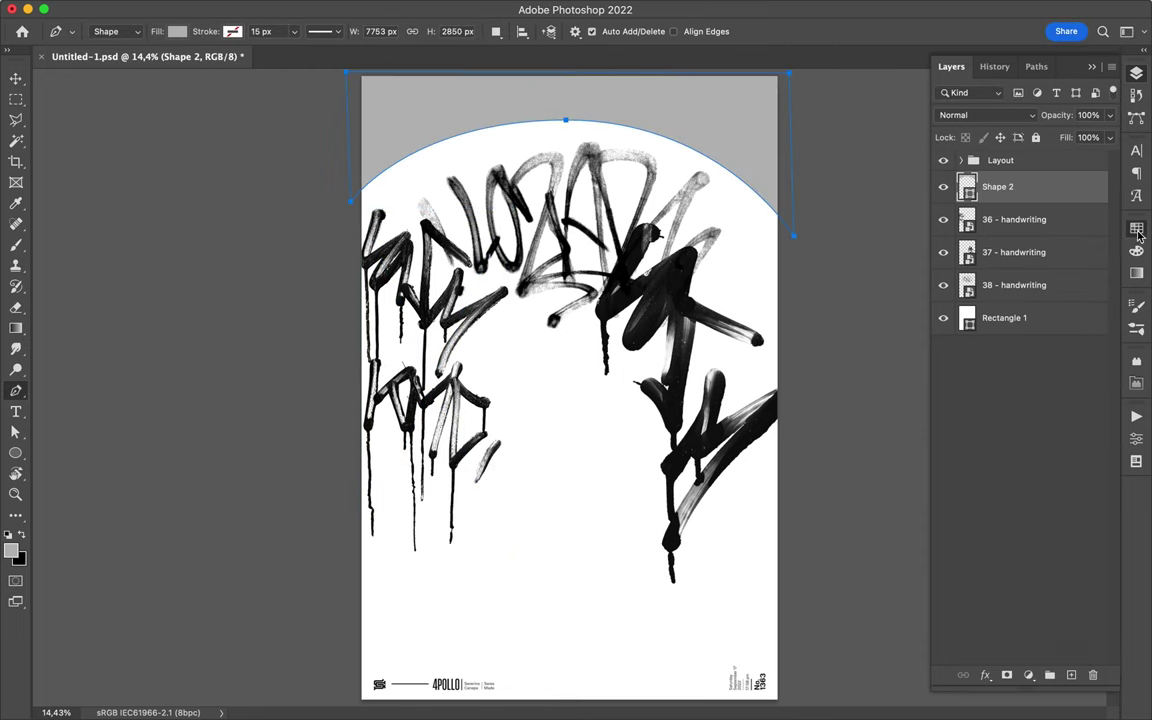
pyautogui.click(956, 265)
pyautogui.moveTo(997, 186)
pyautogui.mouseDown()
pyautogui.moveTo(1051, 272)
pyautogui.moveTo(1040, 300)
pyautogui.mouseUp()
# - Add a new layer and paint black drips down from the top with a drip brush
pyautogui.hotkey('ctrl', 'v')
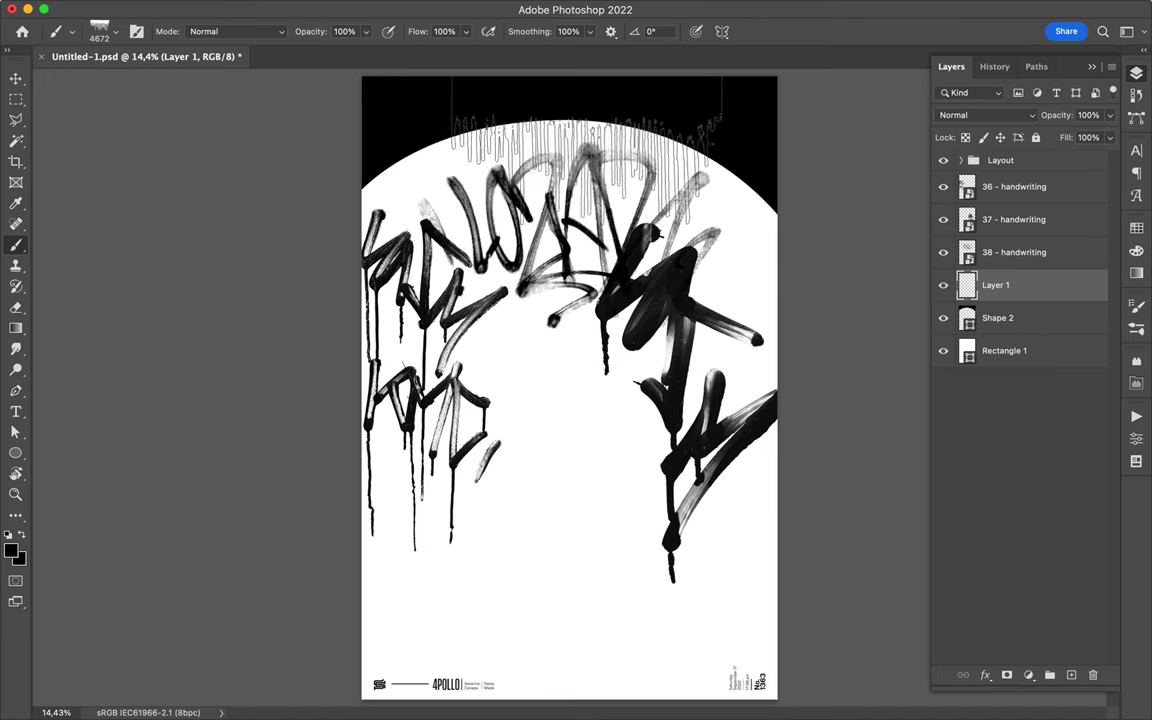
pyautogui.press('v')
pyautogui.press('b')
pyautogui.rightClick(724, 222)
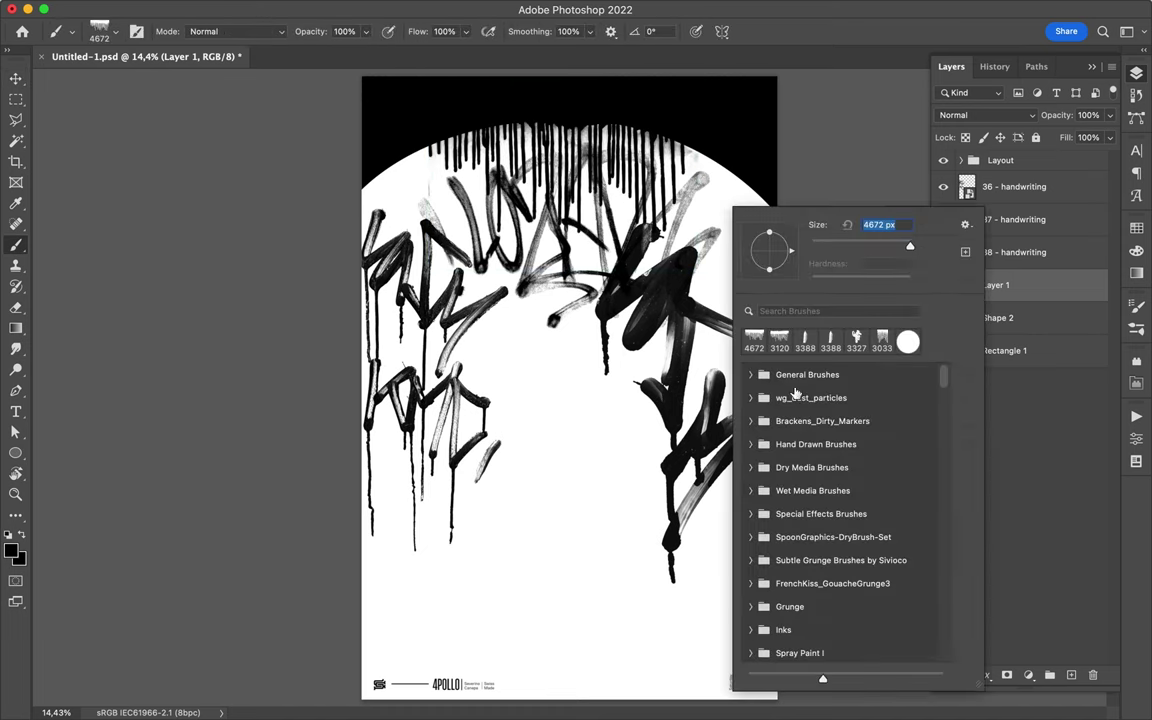
pyautogui.rightClick(453, 183)
pyautogui.click(569, 593)
pyautogui.press('Return')
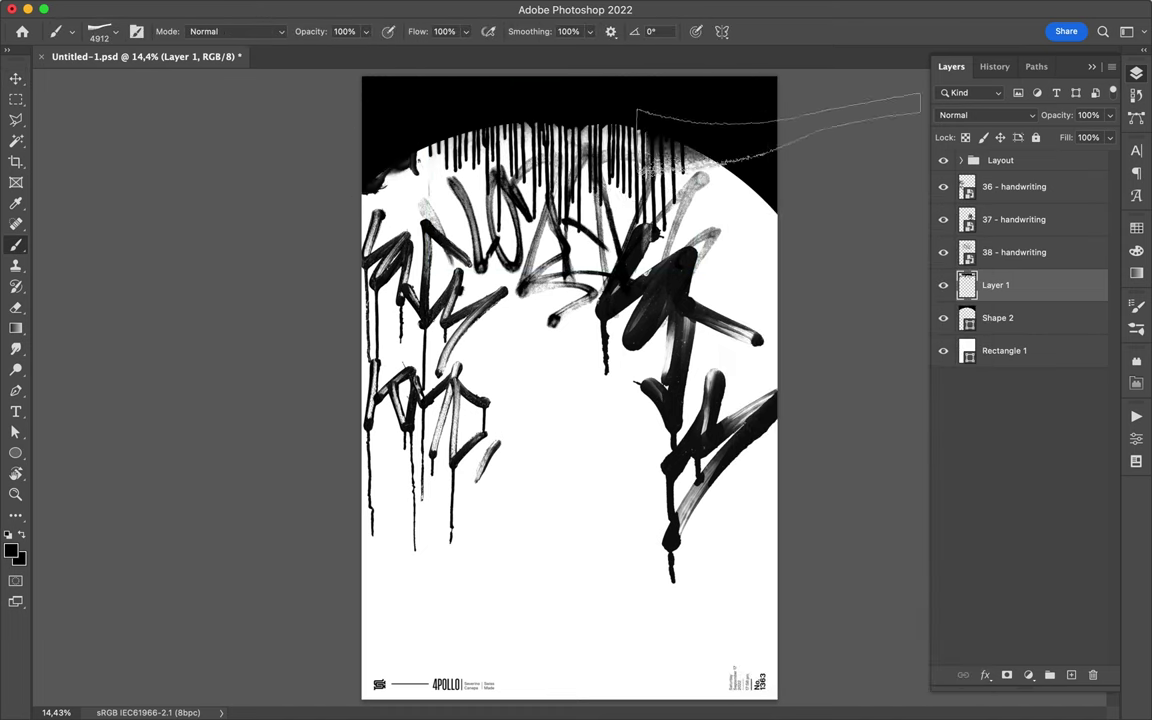
pyautogui.rightClick(800, 228)
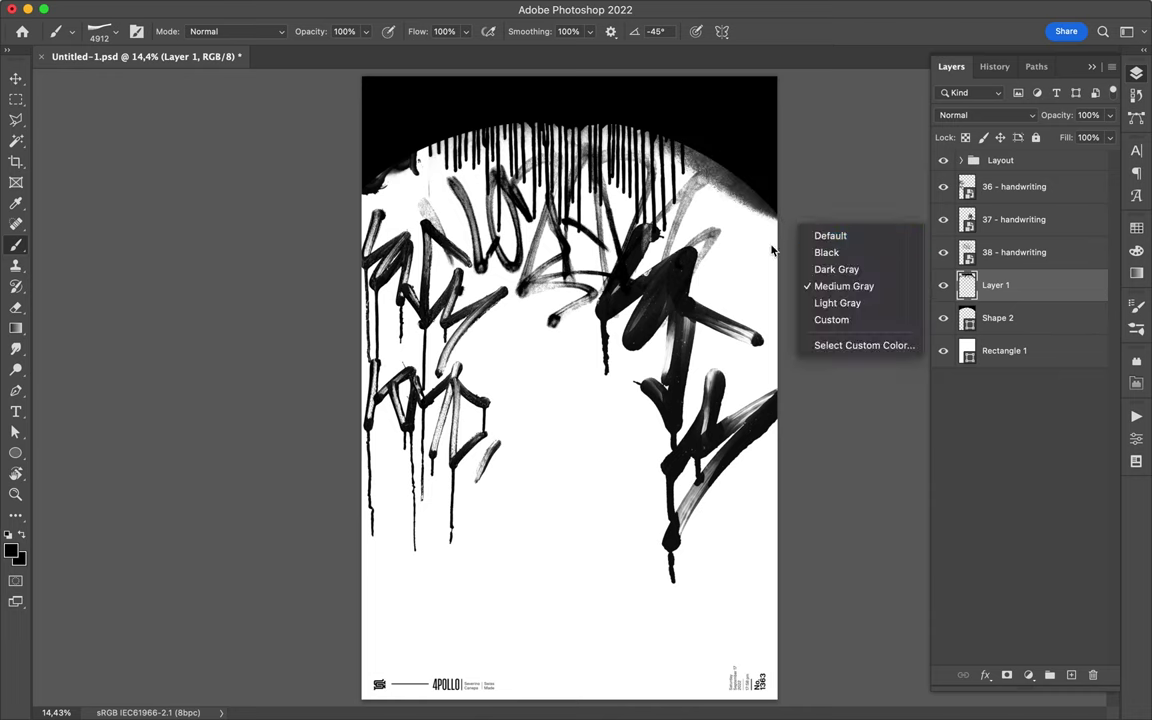
pyautogui.rightClick(712, 234)
pyautogui.click(816, 606)
pyautogui.press('Return')
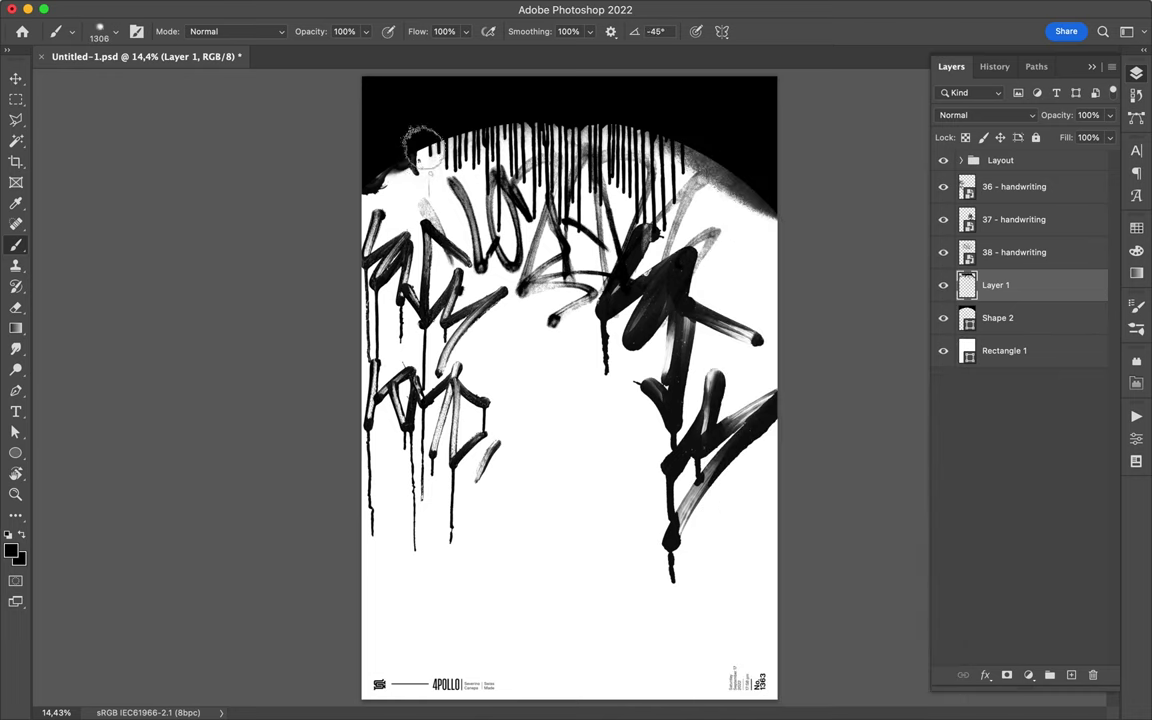
# - Paint more drips with speckled spray and grunge brushes at 1941, 3403 and 3279 px
pyautogui.rightClick(672, 200)
pyautogui.click(797, 545)
pyautogui.press('Return')
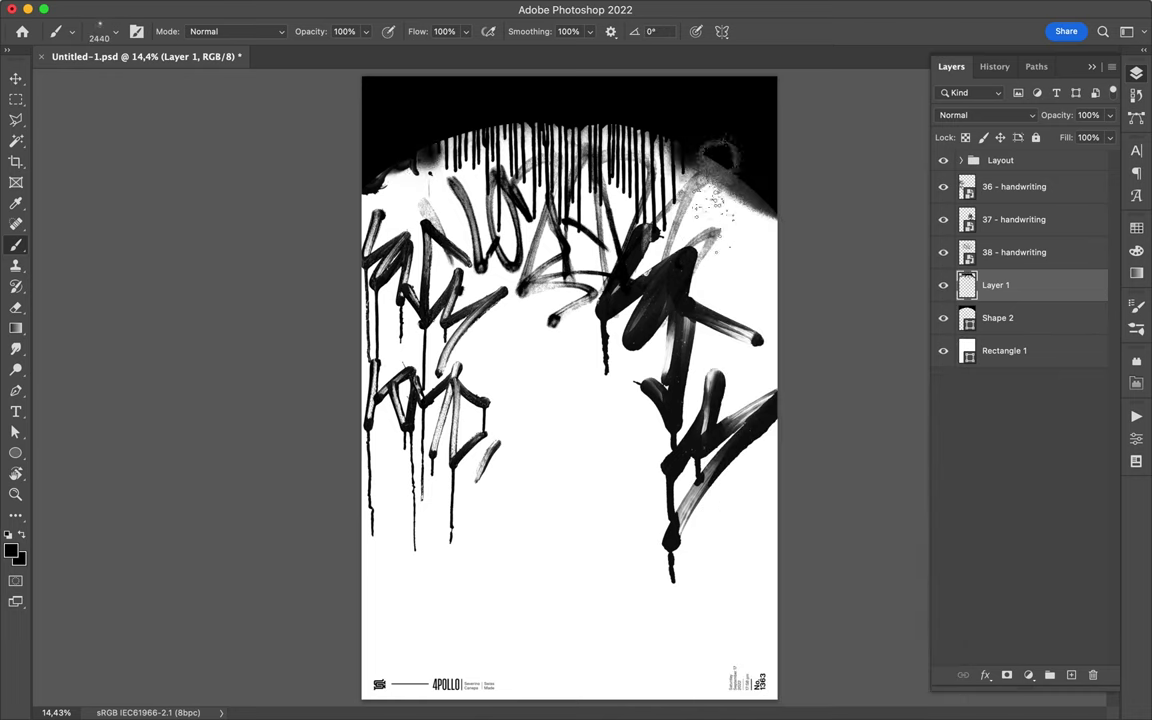
pyautogui.rightClick(425, 132)
pyautogui.click(599, 571)
pyautogui.press('Return')
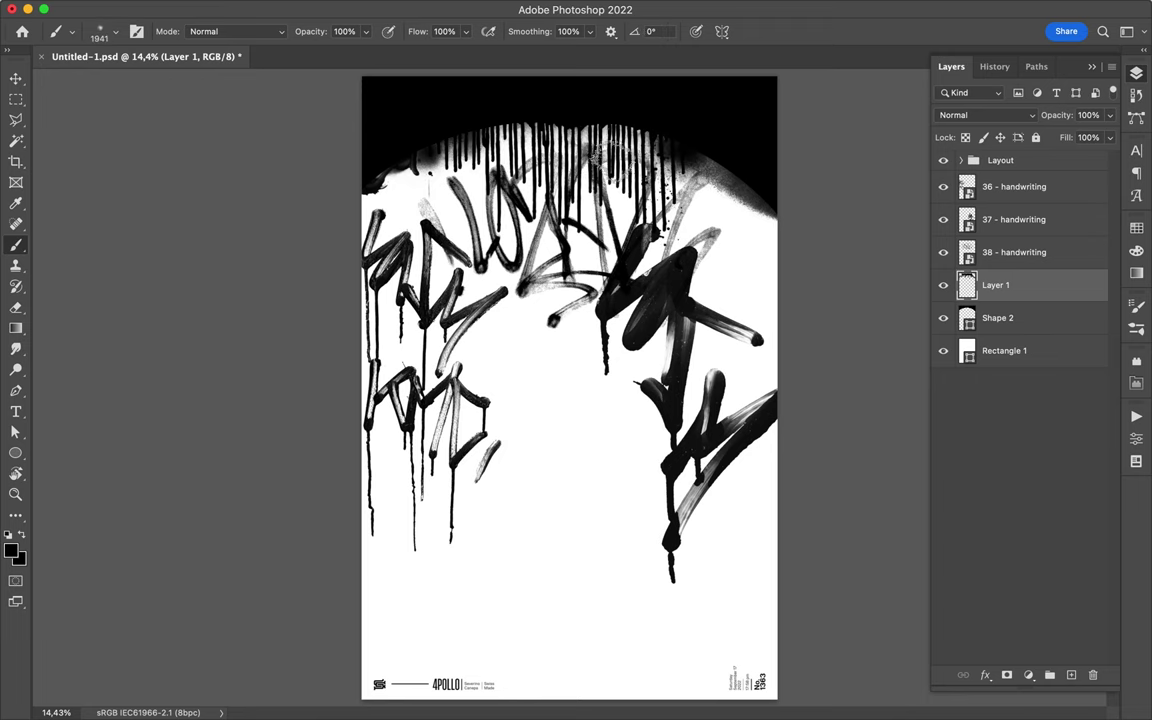
pyautogui.rightClick(590, 236)
pyautogui.press('Return')
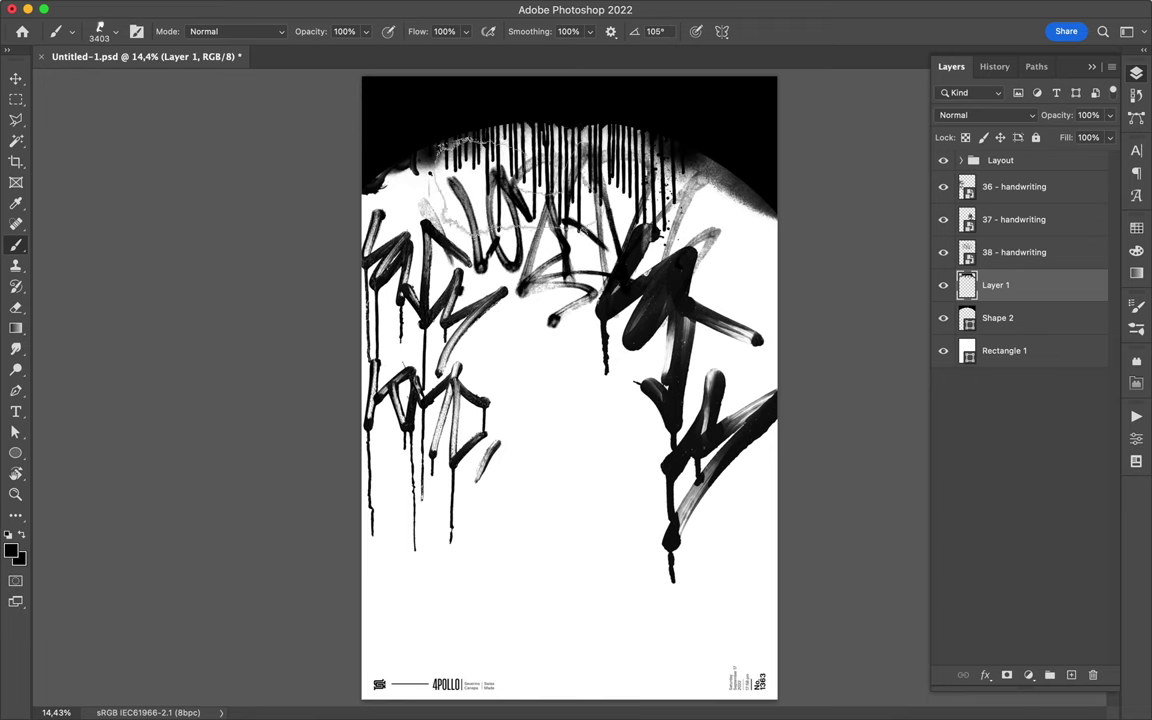
pyautogui.rightClick(666, 283)
pyautogui.press('Return')
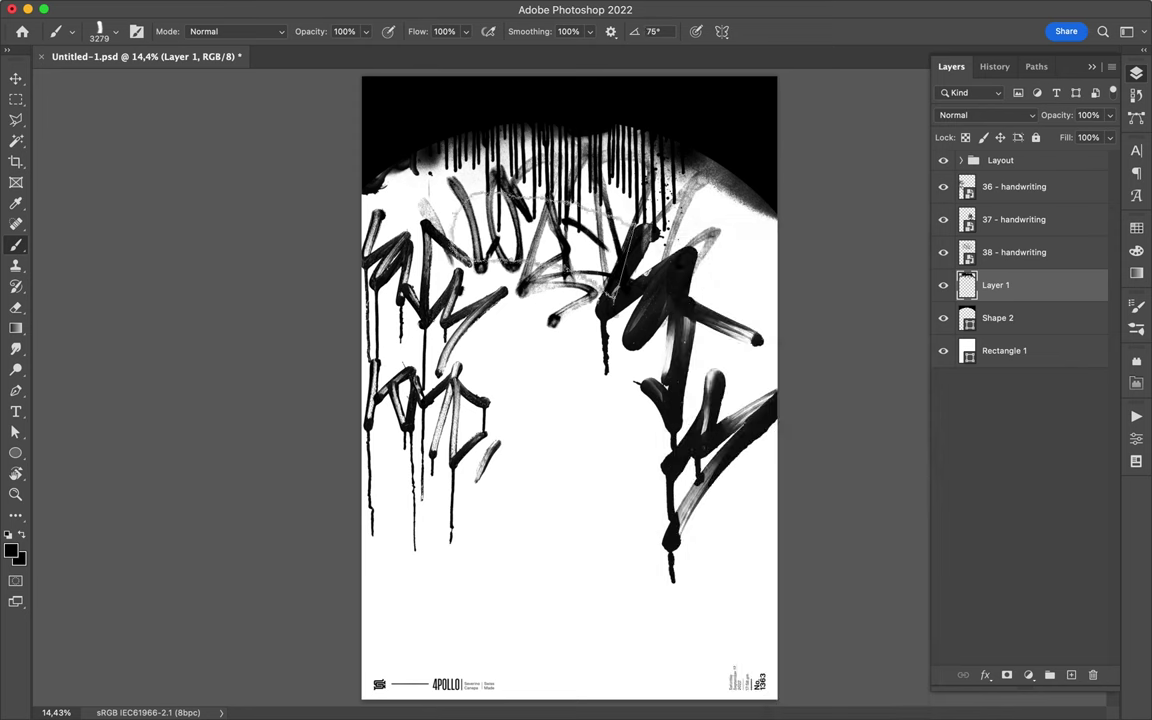
# - Finish the drips with the 3388 px brush and rough stroke brushes
pyautogui.scroll(-1, 569, 381)
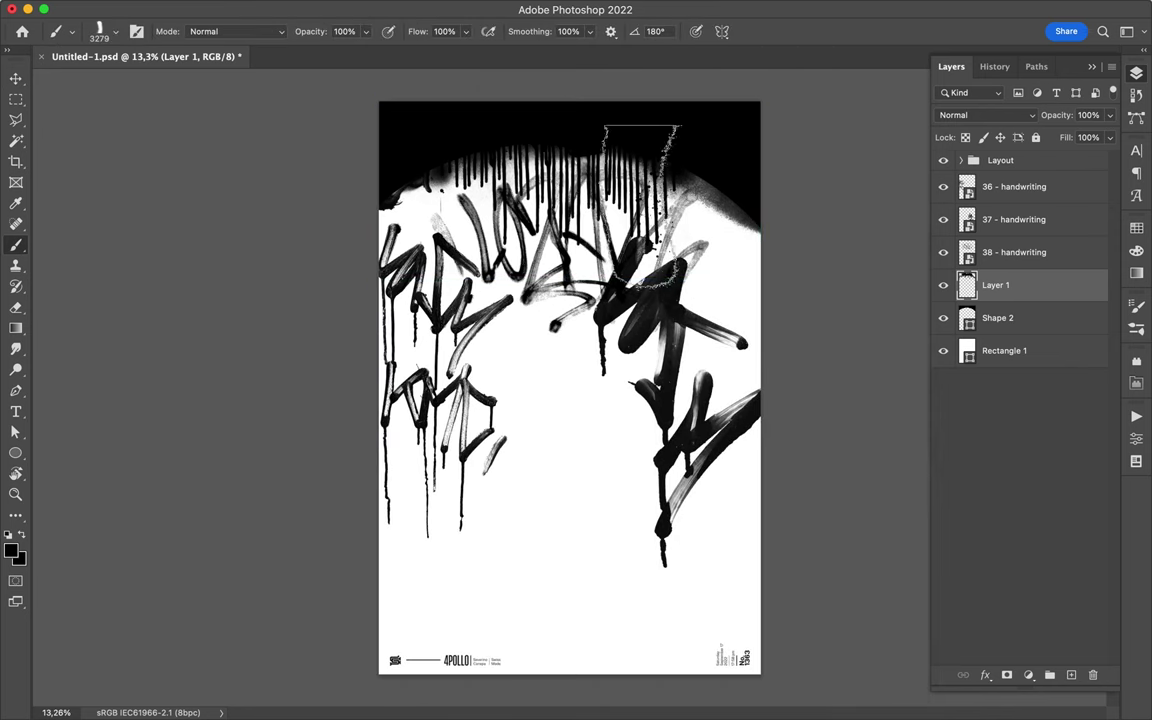
pyautogui.rightClick(648, 212)
pyautogui.scroll(-3, 733, 630)
pyautogui.doubleClick(733, 630)
pyautogui.rightClick(698, 234)
pyautogui.press('Return')
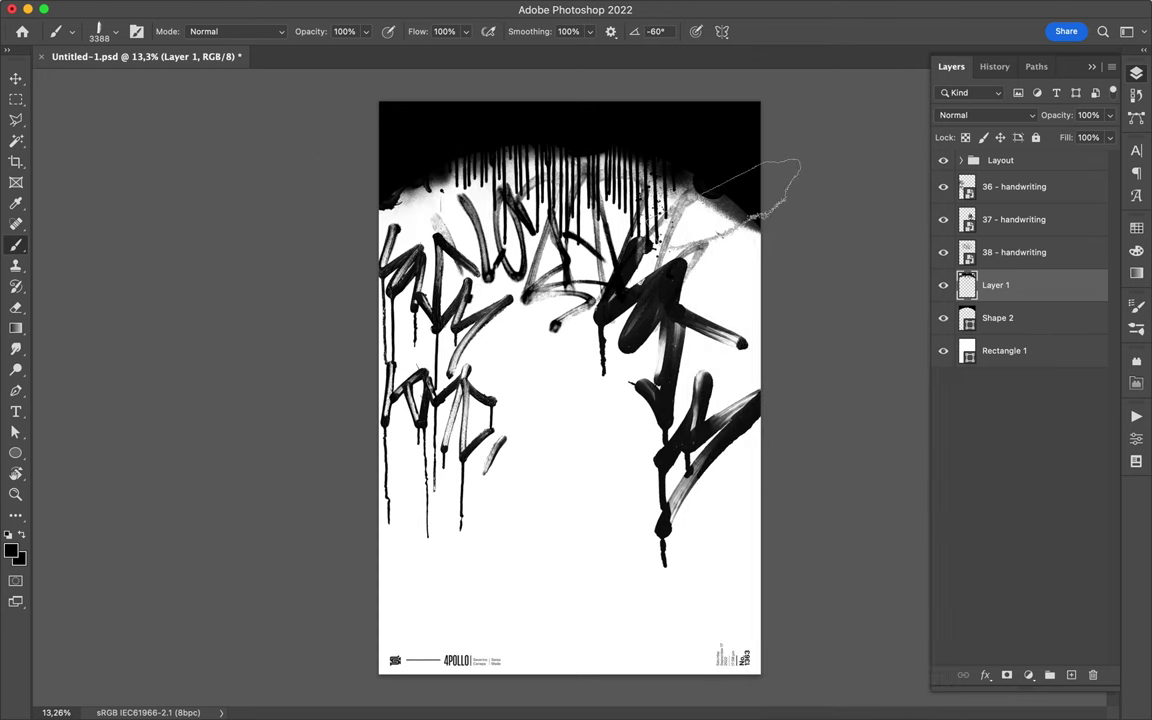
pyautogui.rightClick(568, 343)
pyautogui.click(727, 595)
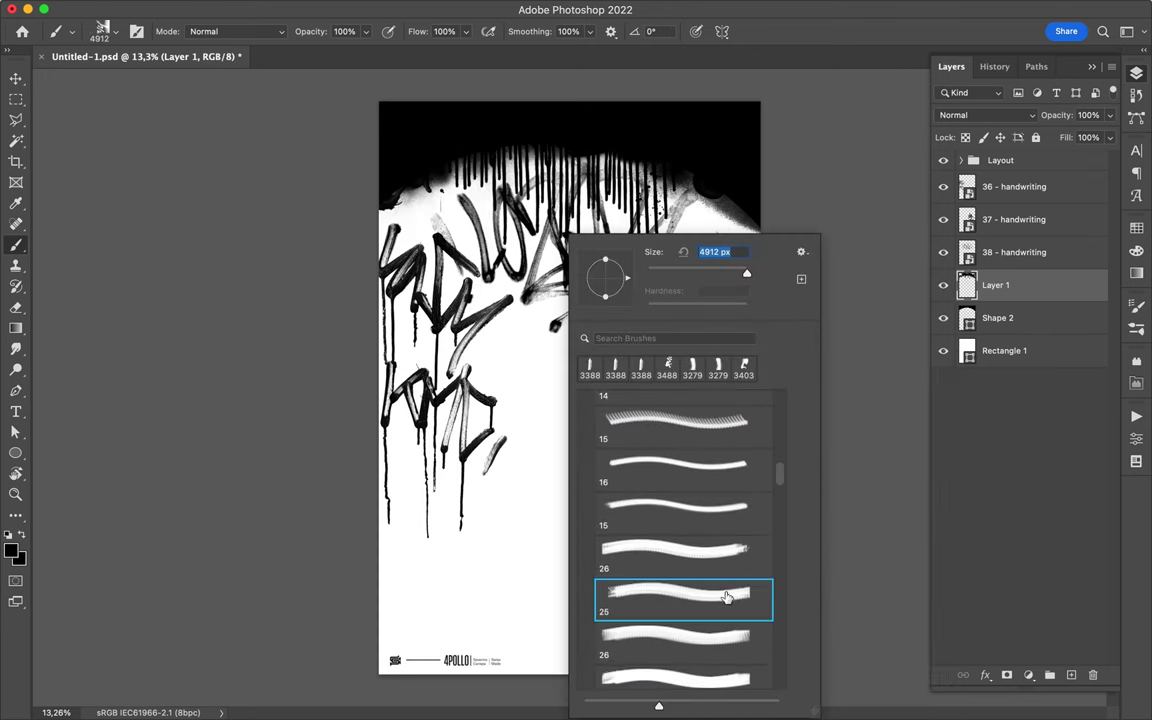
pyautogui.scroll(-1, 727, 560)
pyautogui.click(633, 586)
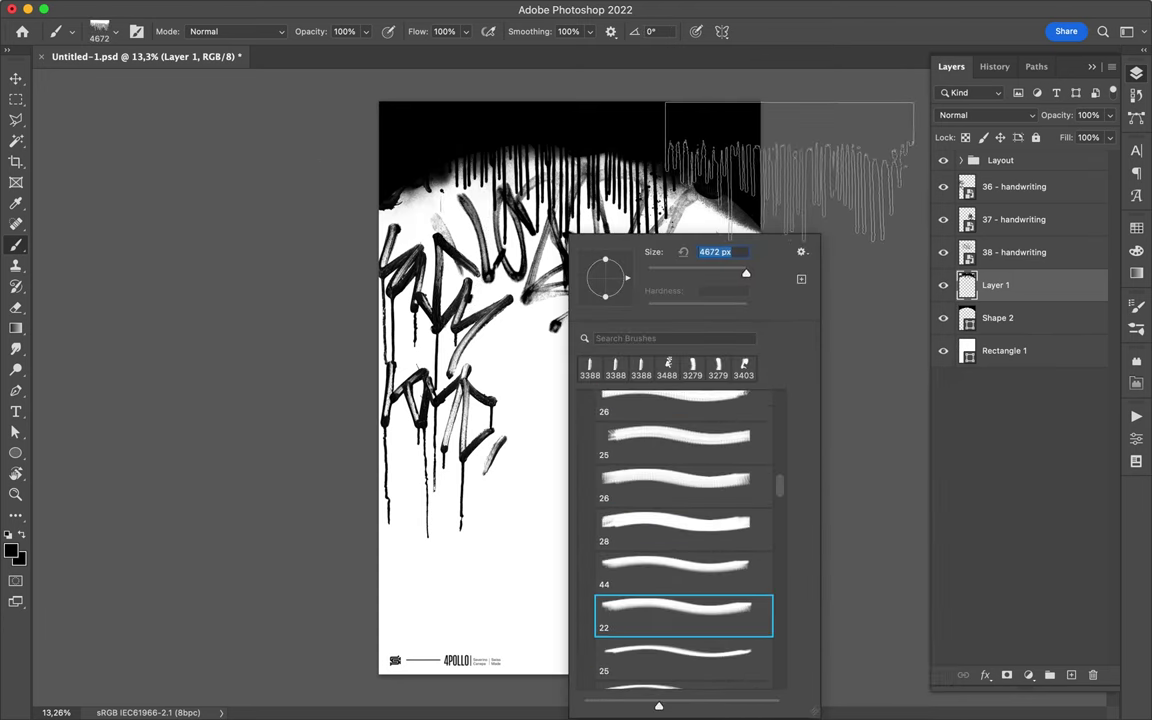
pyautogui.press('Return')
# - Move the 37 tag up and right, then place black tags 33 and 35 across the middle
pyautogui.press('v')
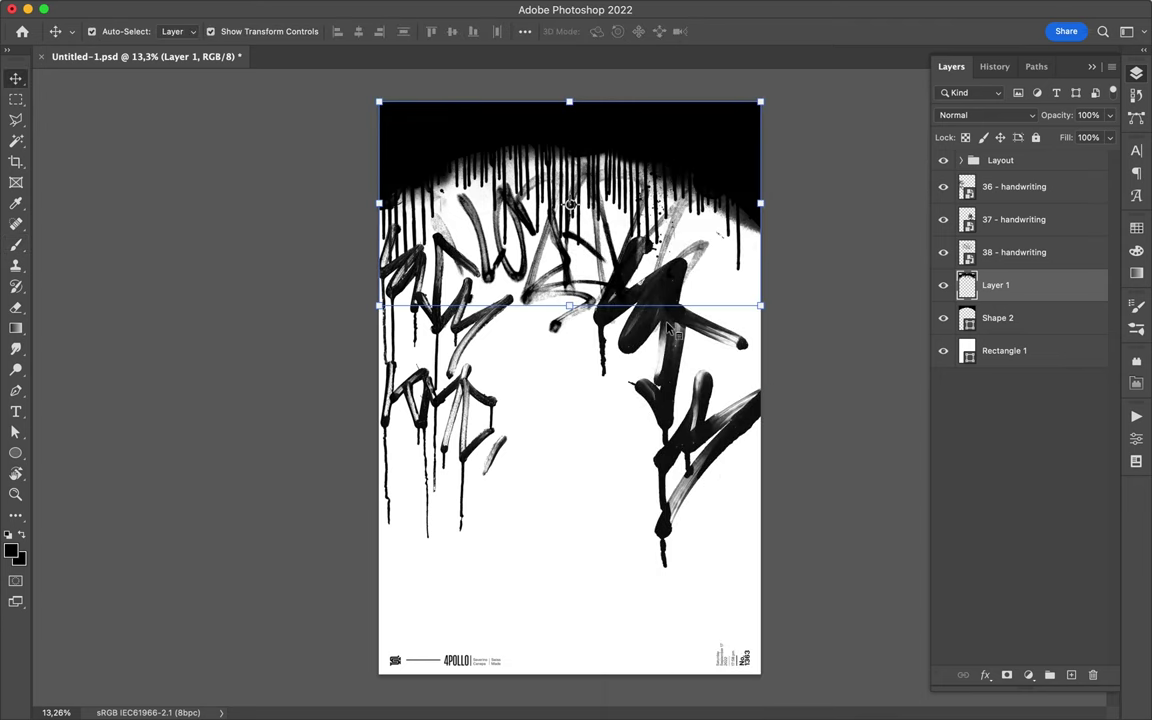
pyautogui.moveTo(680, 390); pyautogui.dragTo(733, 352)
pyautogui.keyDown('ctrl'); pyautogui.click(595, 381); pyautogui.keyUp('ctrl')
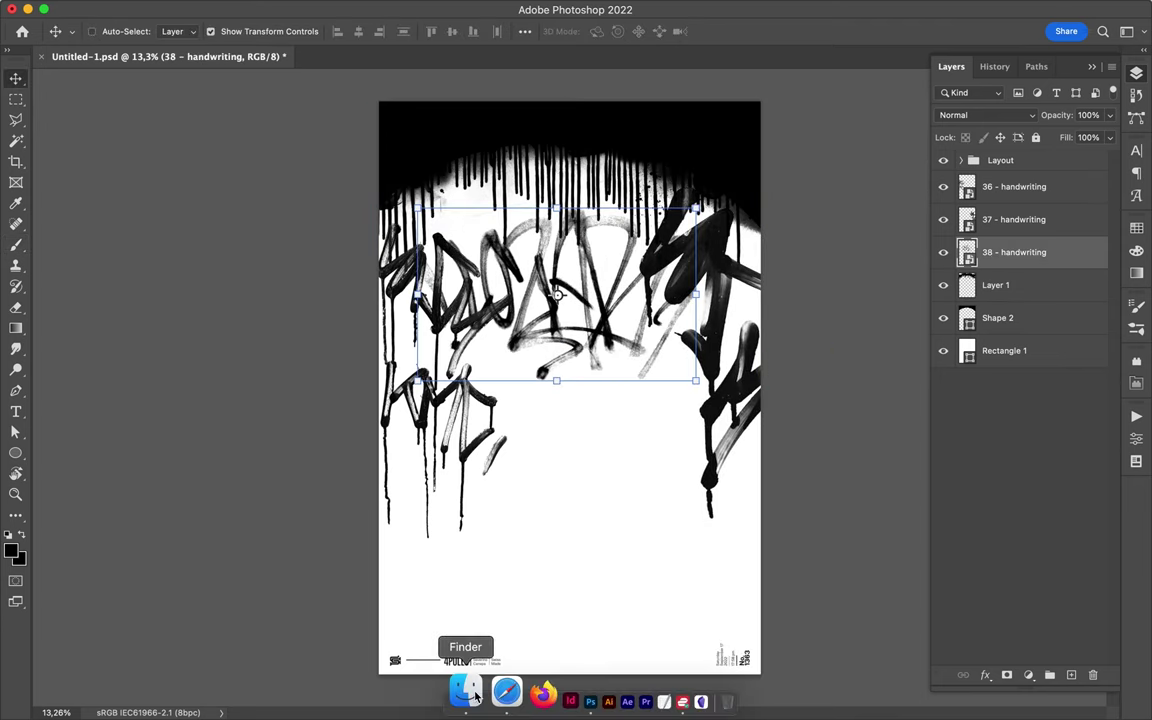
pyautogui.click(447, 691)
pyautogui.click(812, 300)
pyautogui.keyDown('shift'); pyautogui.click(812, 317); pyautogui.keyUp('shift')
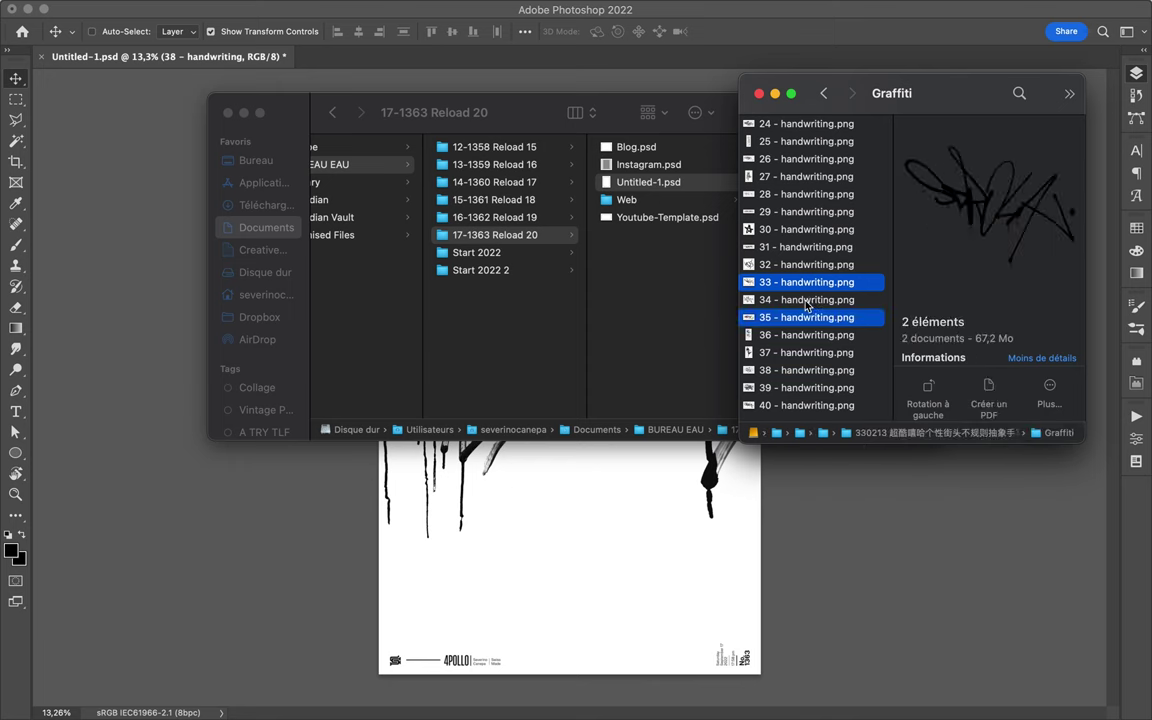
pyautogui.moveTo(797, 303); pyautogui.dragTo(612, 411)
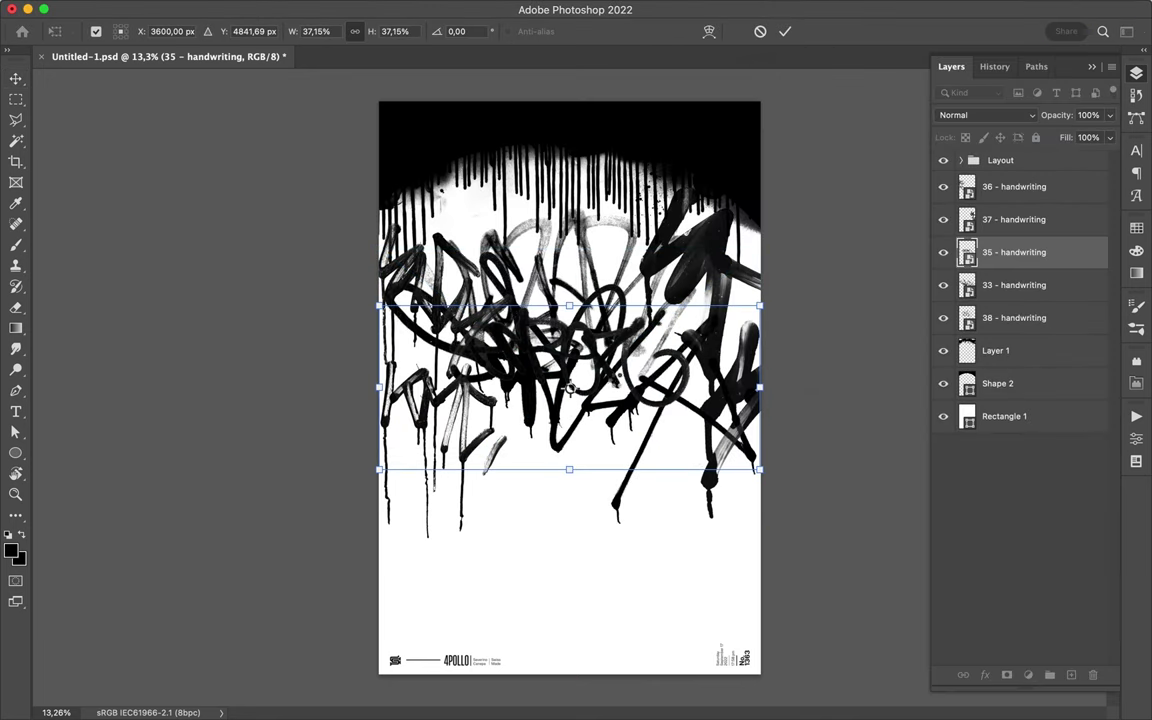
pyautogui.press('Return')
pyautogui.moveTo(540, 480)
pyautogui.mouseDown()
pyautogui.moveTo(593, 247)
pyautogui.moveTo(460, 392)
pyautogui.mouseUp()
# - Place white tags 13 (top right) and 16 (top left) over the black band
pyautogui.click(476, 703)
pyautogui.hscroll(-2, 841, 157)
pyautogui.click(830, 145)
pyautogui.click(841, 234)
pyautogui.click(818, 253)
pyautogui.press('Down')
pyautogui.press('Down')
pyautogui.press('Down')
pyautogui.moveTo(805, 339)
pyautogui.mouseDown()
pyautogui.moveTo(583, 397)
pyautogui.moveTo(639, 140)
pyautogui.mouseUp()
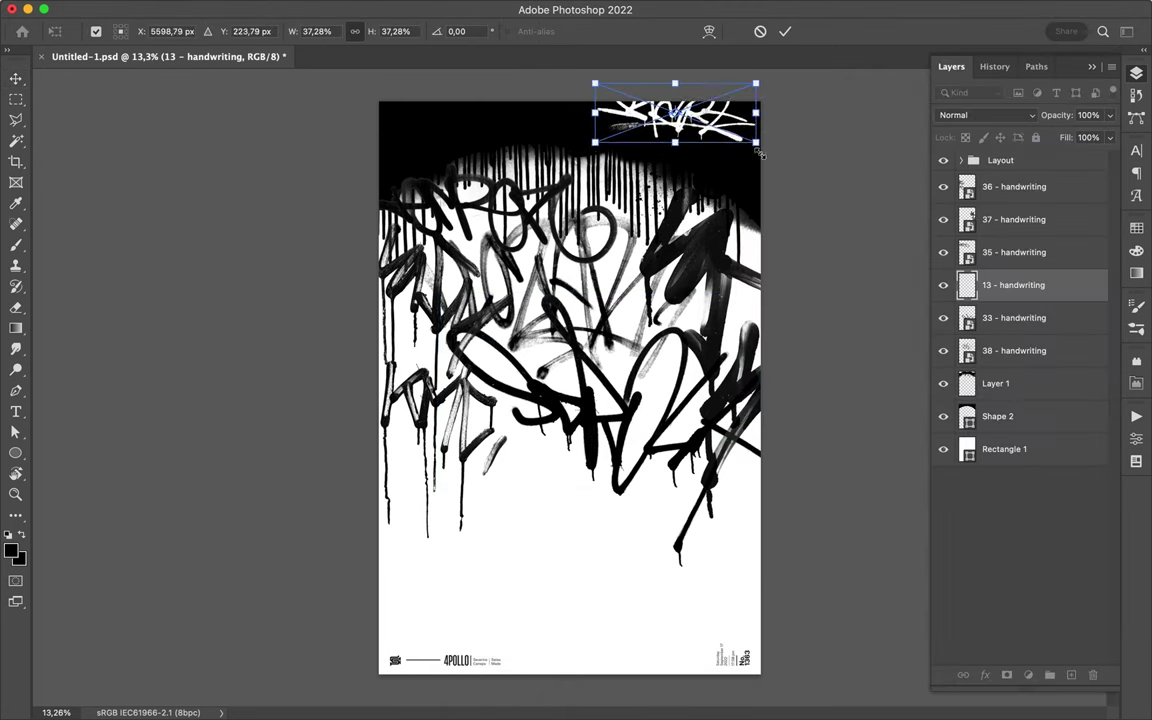
pyautogui.press('Return')
pyautogui.click(811, 324)
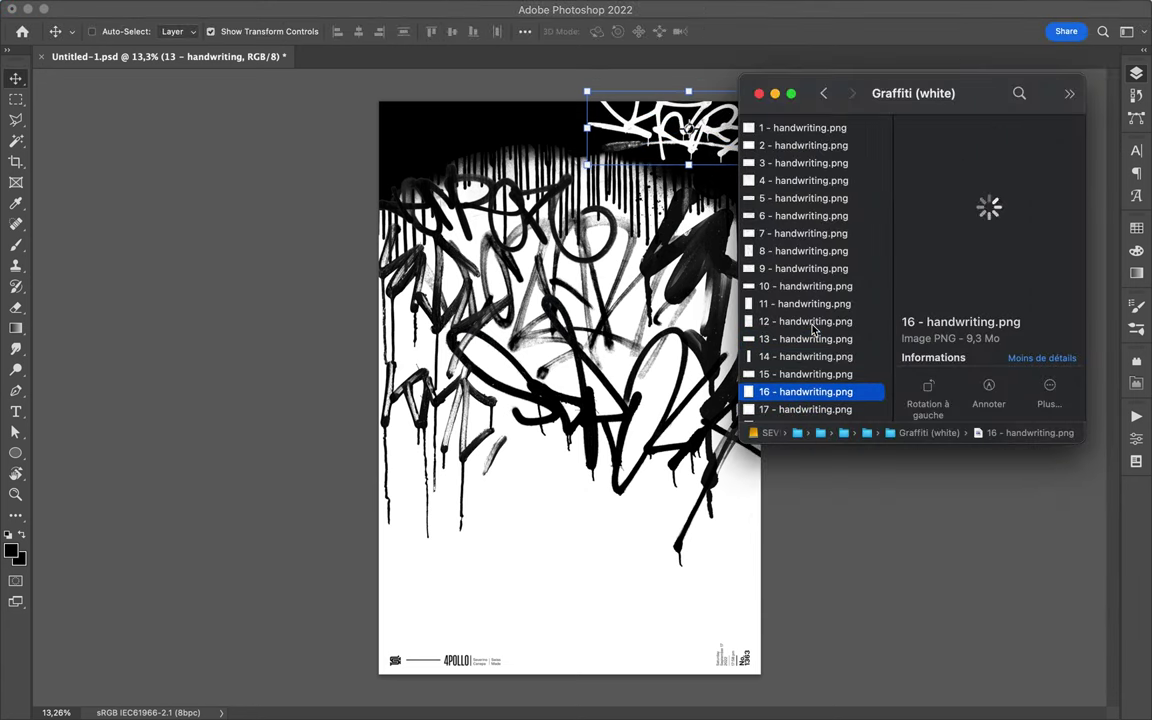
pyautogui.moveTo(818, 392)
pyautogui.mouseDown()
pyautogui.moveTo(600, 420)
pyautogui.moveTo(500, 314)
pyautogui.mouseUp()
pyautogui.press('Return')
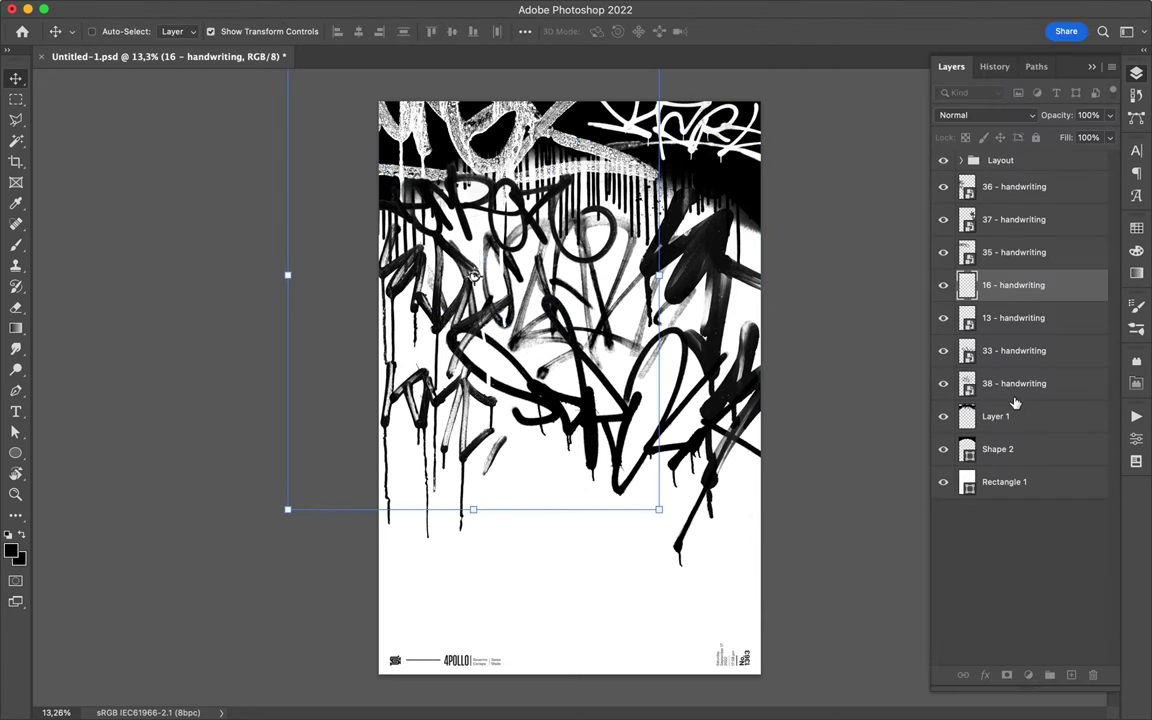
# - Navigate the file browser to the 01 - Sculptures folder
pyautogui.press('super+Tab')
pyautogui.click(823, 92)
pyautogui.click(860, 123)
# - Place the 12 - Character skeleton sculpture at bottom centre and the 22 - animal owl beside it
pyautogui.moveTo(814, 321); pyautogui.dragTo(600, 332)
pyautogui.moveTo(540, 390); pyautogui.dragTo(623, 472)
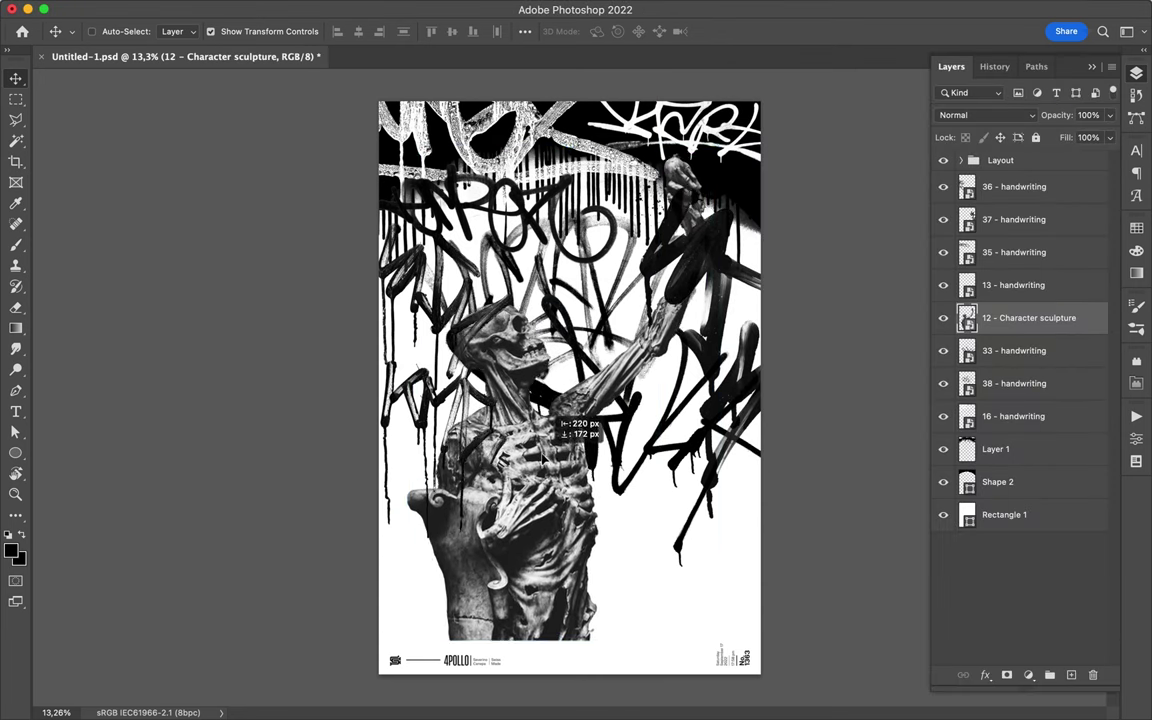
pyautogui.click(425, 693)
pyautogui.click(823, 92)
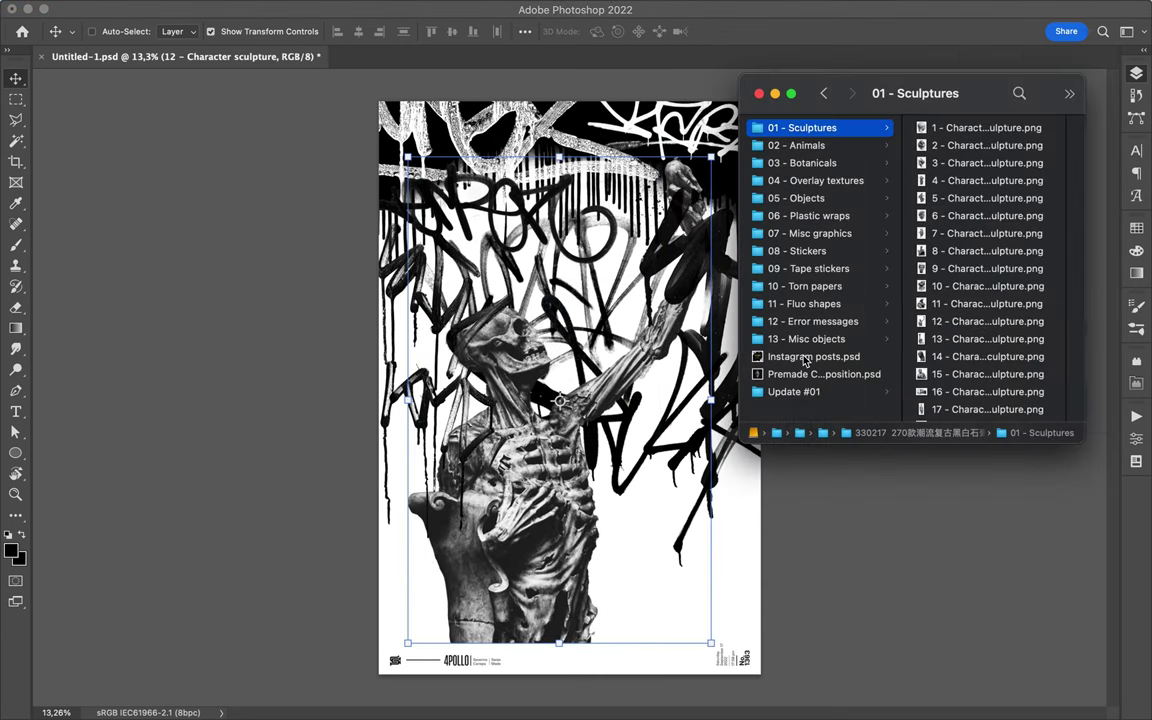
pyautogui.doubleClick(800, 145)
pyautogui.press('Down')
pyautogui.press('Down')
pyautogui.press('Down')
pyautogui.press('Down')
pyautogui.press('Down')
pyautogui.press('Down')
pyautogui.press('Down')
pyautogui.press('Down')
pyautogui.press('Down')
pyautogui.press('Down')
pyautogui.press('Down')
pyautogui.press('Down')
pyautogui.moveTo(805, 377); pyautogui.dragTo(412, 590)
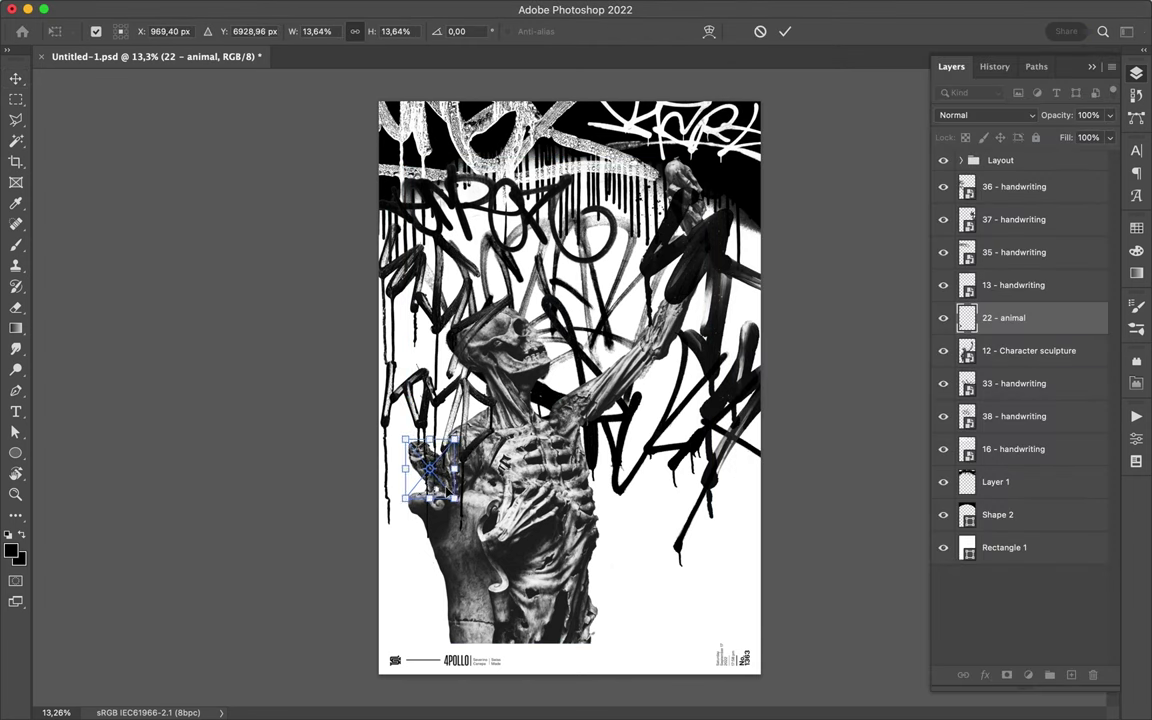
# - Place the 44 - animal snake image onto the poster
pyautogui.press('super+Tab')
pyautogui.click(795, 395)
pyautogui.press('Down')
pyautogui.press('Down')
pyautogui.press('Down')
pyautogui.press('Down')
pyautogui.press('Down')
pyautogui.press('Down')
pyautogui.press('Down')
pyautogui.press('Down')
pyautogui.press('Down')
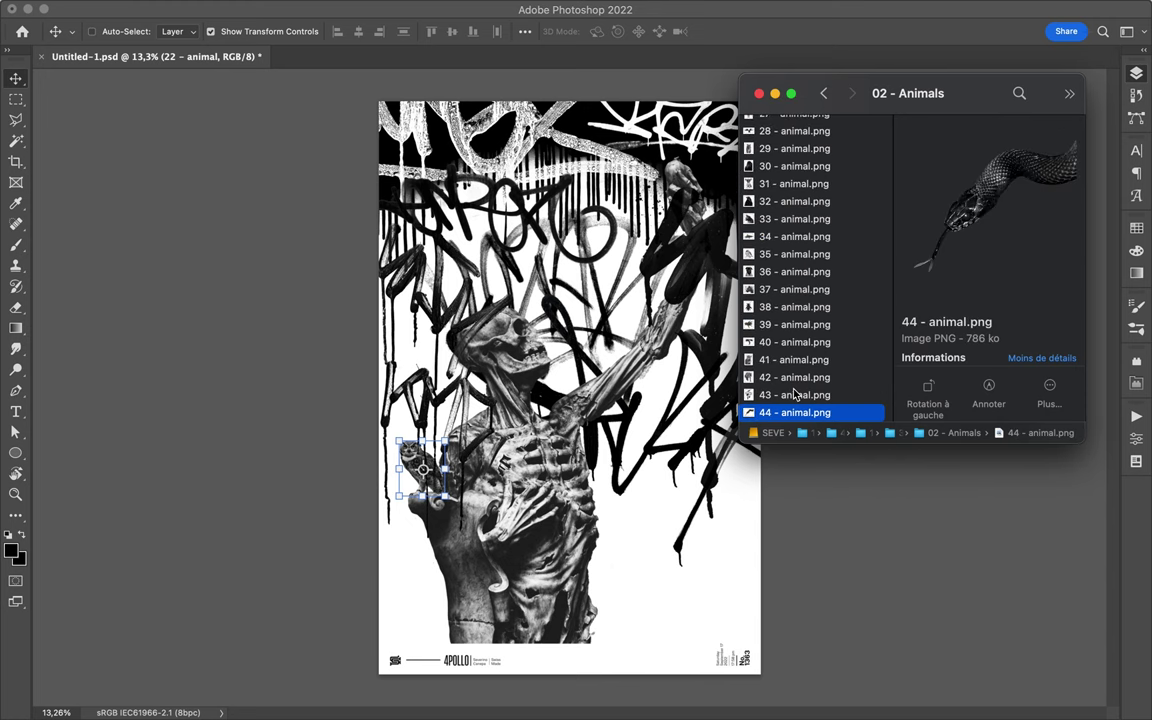
pyautogui.moveTo(795, 410); pyautogui.dragTo(578, 320)
# - Resize the snake and move it up and to the right
pyautogui.moveTo(760, 180); pyautogui.dragTo(665, 250)
pyautogui.press('Return')
pyautogui.moveTo(632, 316); pyautogui.dragTo(650, 283)
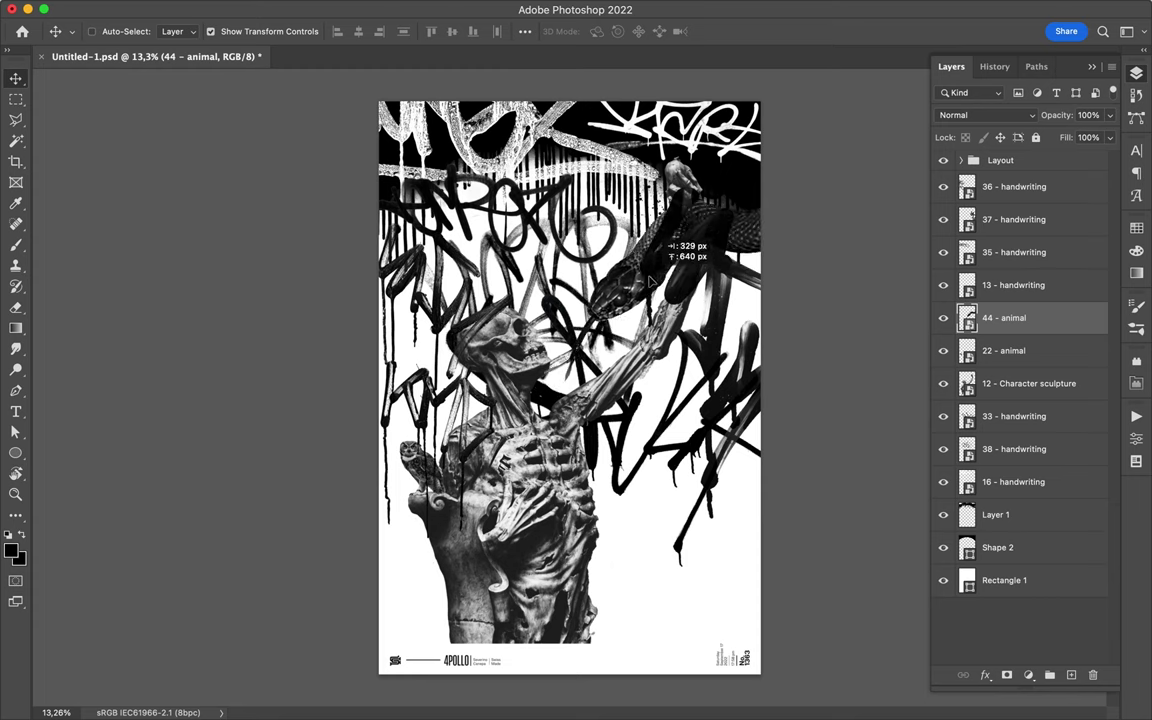
# - Place the seventh torn paper scrap onto the poster
pyautogui.click(474, 692)
pyautogui.click(826, 268)
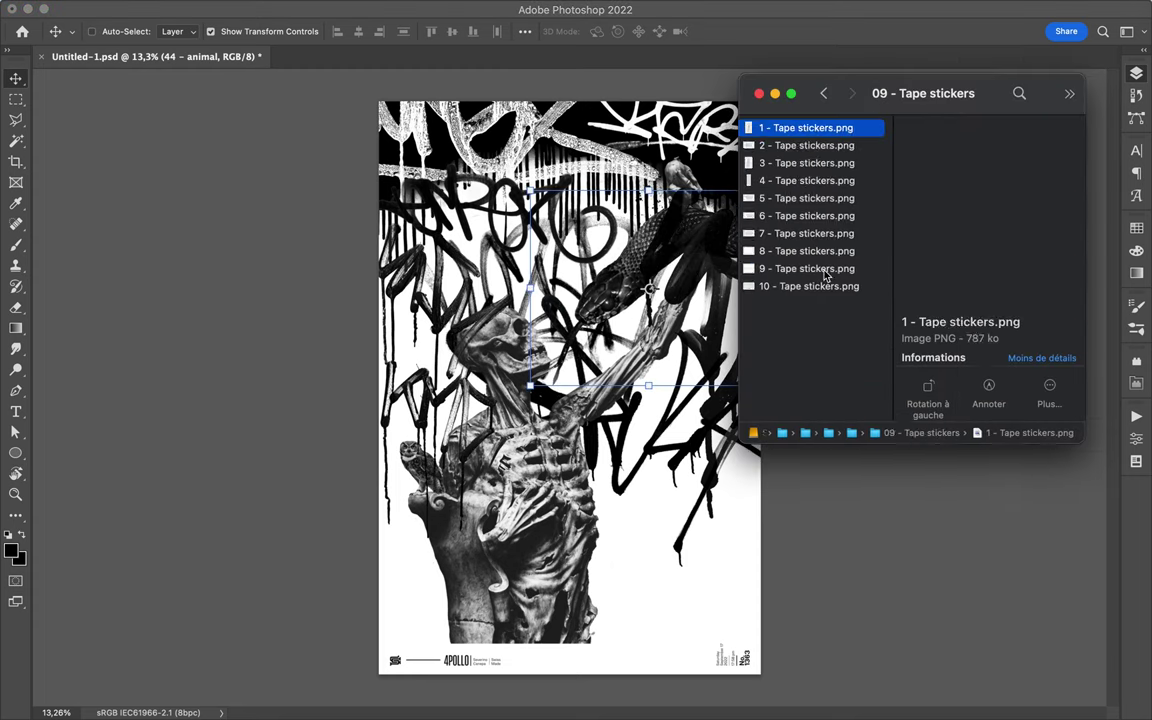
pyautogui.press('Down')
pyautogui.press('Up')
pyautogui.press('Down')
pyautogui.press('Right')
pyautogui.press('Down')
pyautogui.press('Down')
pyautogui.press('Down')
pyautogui.press('Down')
pyautogui.press('Down')
pyautogui.moveTo(810, 229); pyautogui.dragTo(575, 390)
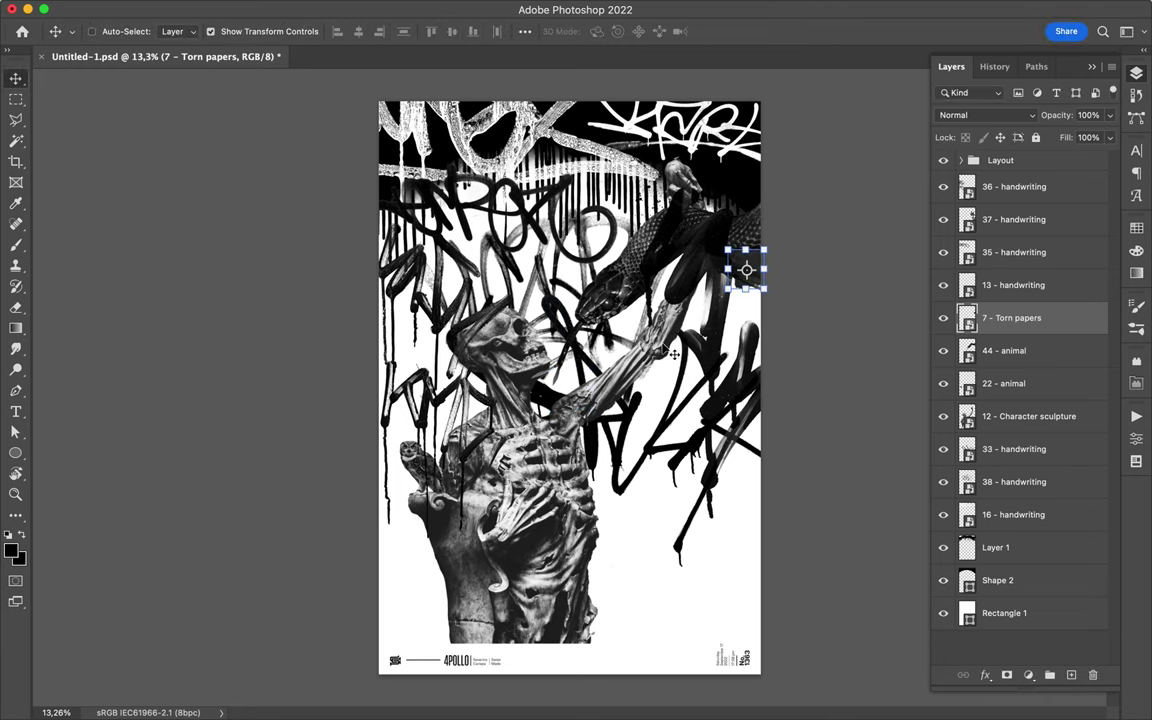
# - Place the eighth tape sticker onto the poster
pyautogui.click(471, 689)
pyautogui.press('Left')
pyautogui.press('Up')
pyautogui.press('Right')
pyautogui.moveTo(806, 251); pyautogui.dragTo(646, 342)
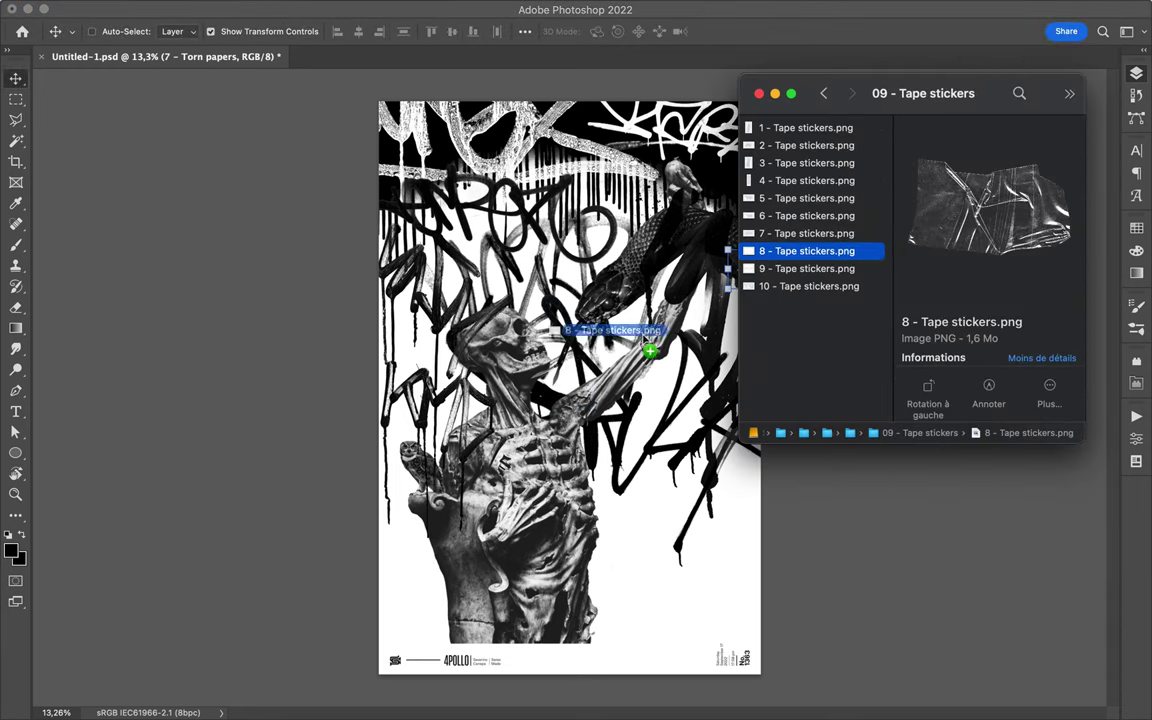
# - Place the fourth error message (Reload) and move its layer near the top of the stack
pyautogui.click(471, 689)
pyautogui.press('Left')
pyautogui.press('Up')
pyautogui.press('Up')
pyautogui.press('Down')
pyautogui.press('Down')
pyautogui.press('Down')
pyautogui.press('Down')
pyautogui.press('Down')
pyautogui.press('Right')
pyautogui.press('Down')
pyautogui.press('Down')
pyautogui.press('Down')
pyautogui.moveTo(800, 177); pyautogui.dragTo(569, 388)
pyautogui.moveTo(1001, 325); pyautogui.dragTo(1010, 203)
pyautogui.press('super+Tab')
pyautogui.press('Left')
pyautogui.press('Down')
pyautogui.press('Right')
pyautogui.press('Down')
pyautogui.press('Down')
pyautogui.press('Down')
pyautogui.press('Down')
# - Place a shrunken END road sign at the left edge, duplicate it, and add an EXIT sign
pyautogui.moveTo(813, 262)
pyautogui.mouseDown()
pyautogui.moveTo(560, 385)
pyautogui.moveTo(385, 385)
pyautogui.mouseUp()
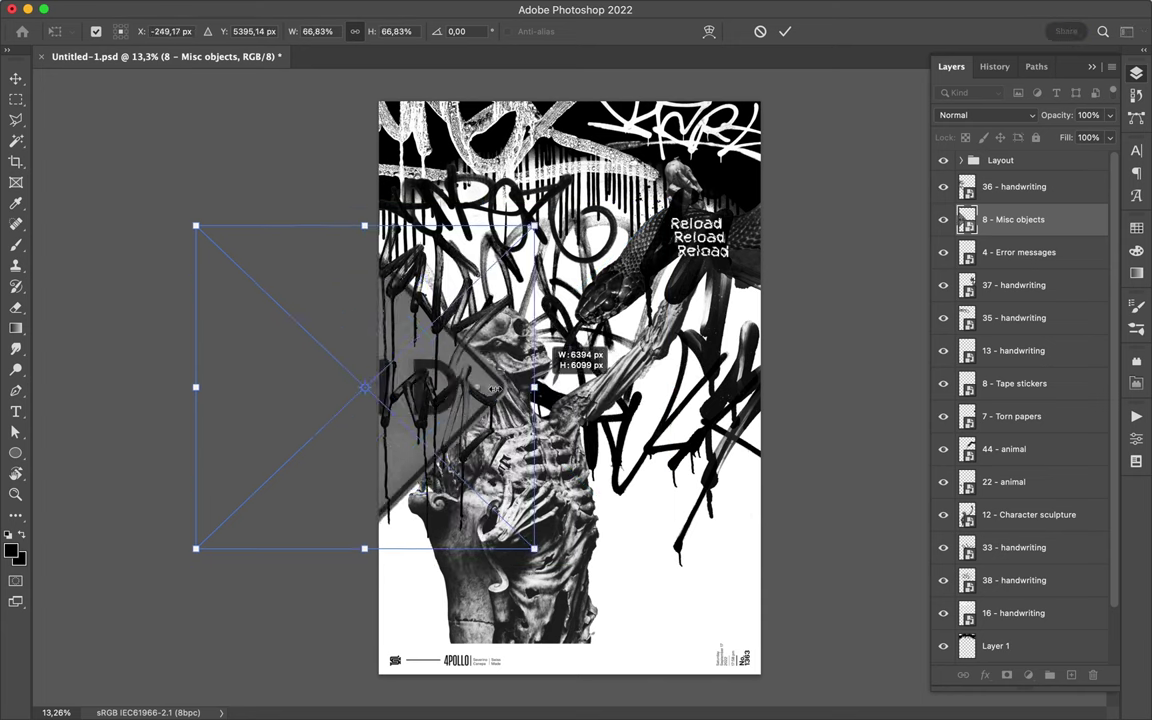
pyautogui.moveTo(883, 278)
pyautogui.mouseDown()
pyautogui.moveTo(830, 290)
pyautogui.moveTo(747, 392)
pyautogui.moveTo(312, 418)
pyautogui.mouseUp()
pyautogui.press('super+j')
pyautogui.click(476, 697)
pyautogui.press('Down')
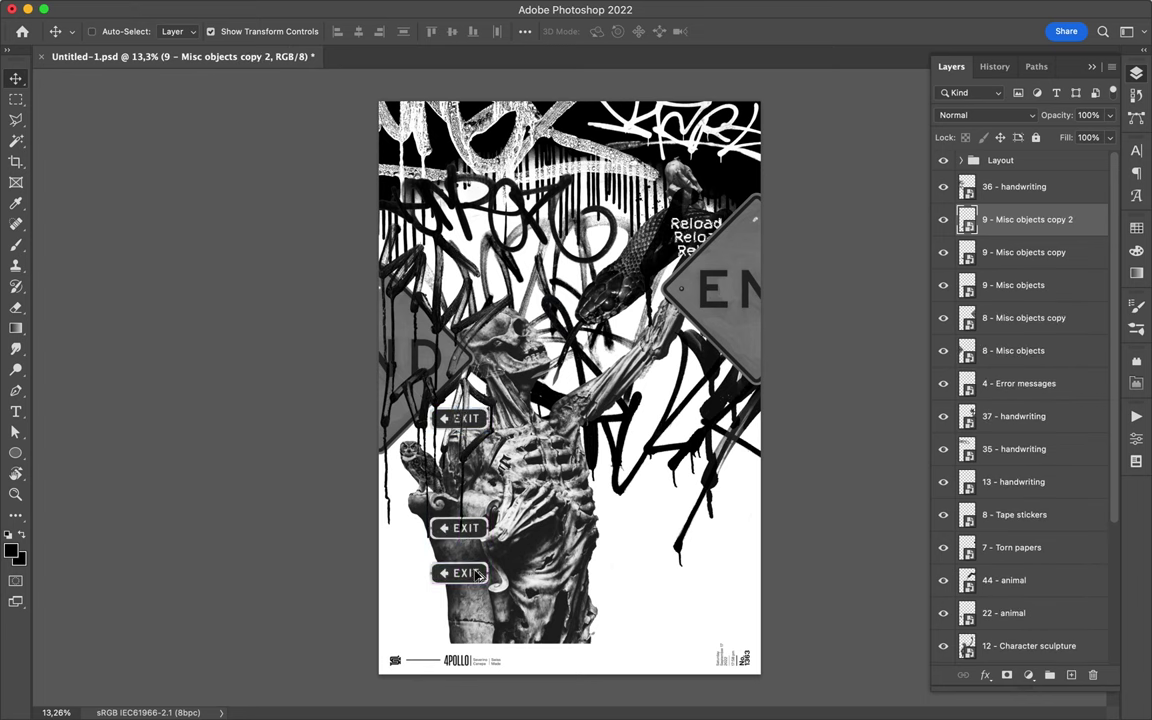
# - Open the Torn Paper folder and nudge the handwriting tag upward into position
pyautogui.press('super+shift+p')
pyautogui.press('Down')
pyautogui.press('Down')
pyautogui.press('Down')
pyautogui.press('Right')
pyautogui.moveTo(644, 551); pyautogui.dragTo(623, 349)
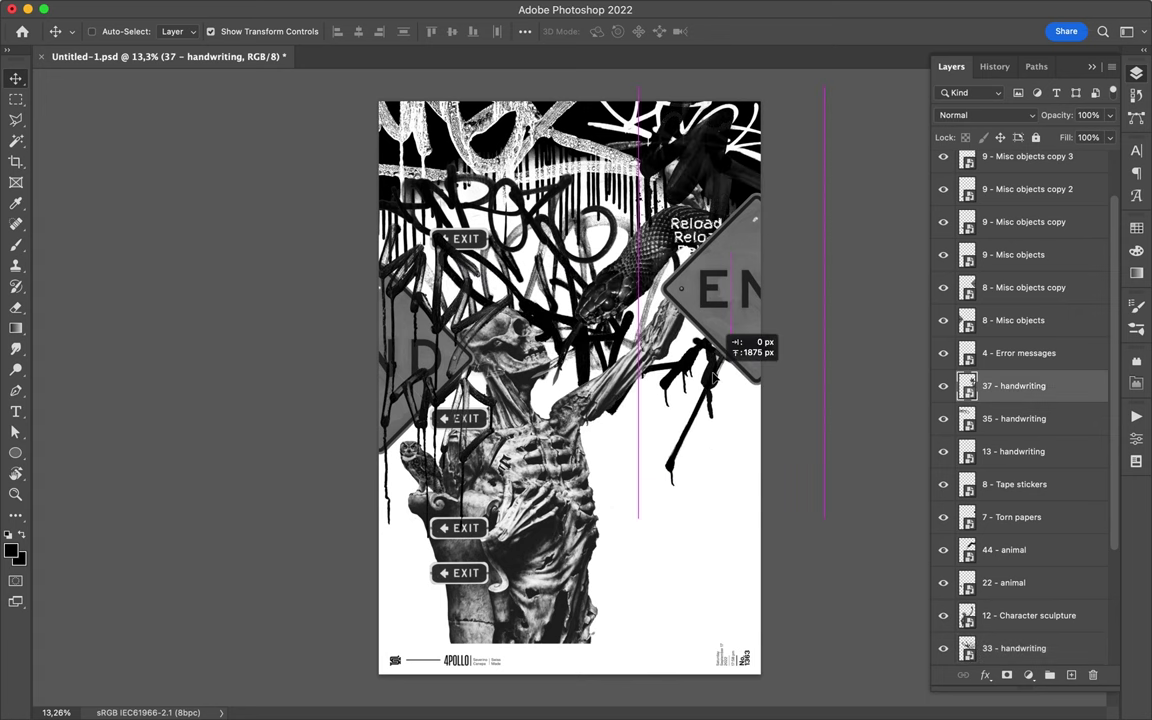
pyautogui.moveTo(712, 468); pyautogui.dragTo(700, 414)
# - Place a second torn paper scrap lower on the poster, with a Hue/Saturation adjustment above the sculpture
pyautogui.click(440, 692)
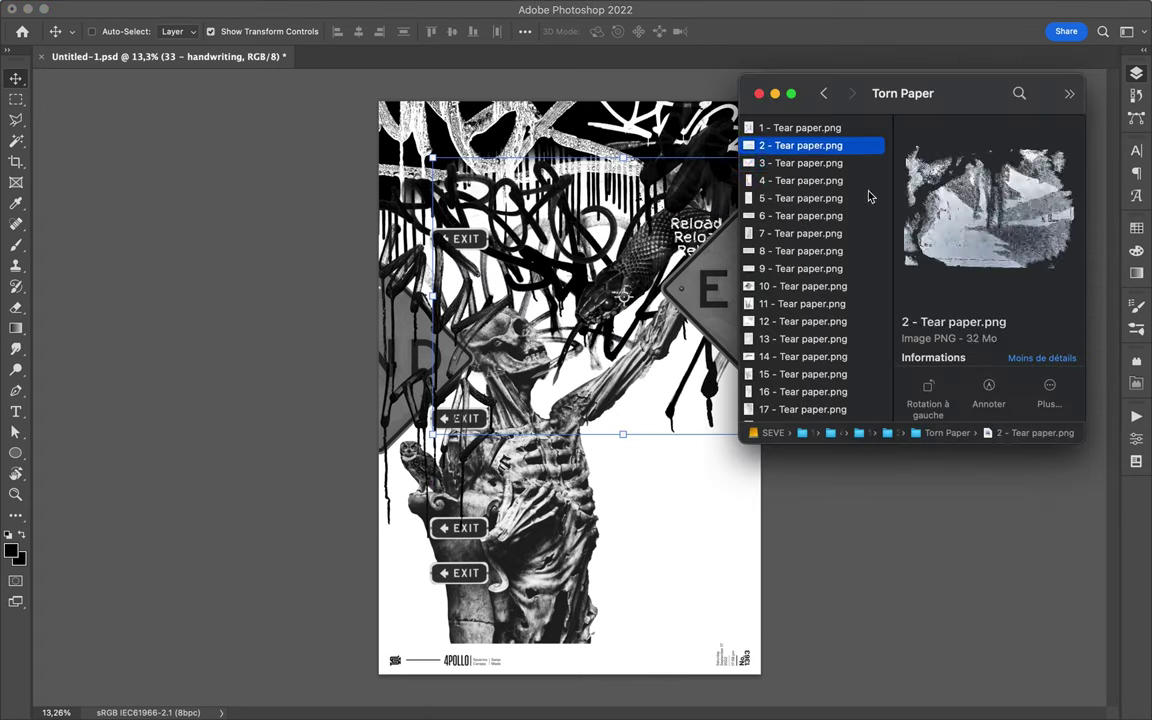
pyautogui.moveTo(800, 147); pyautogui.dragTo(568, 387)
pyautogui.press('Return')
pyautogui.click(1028, 675)
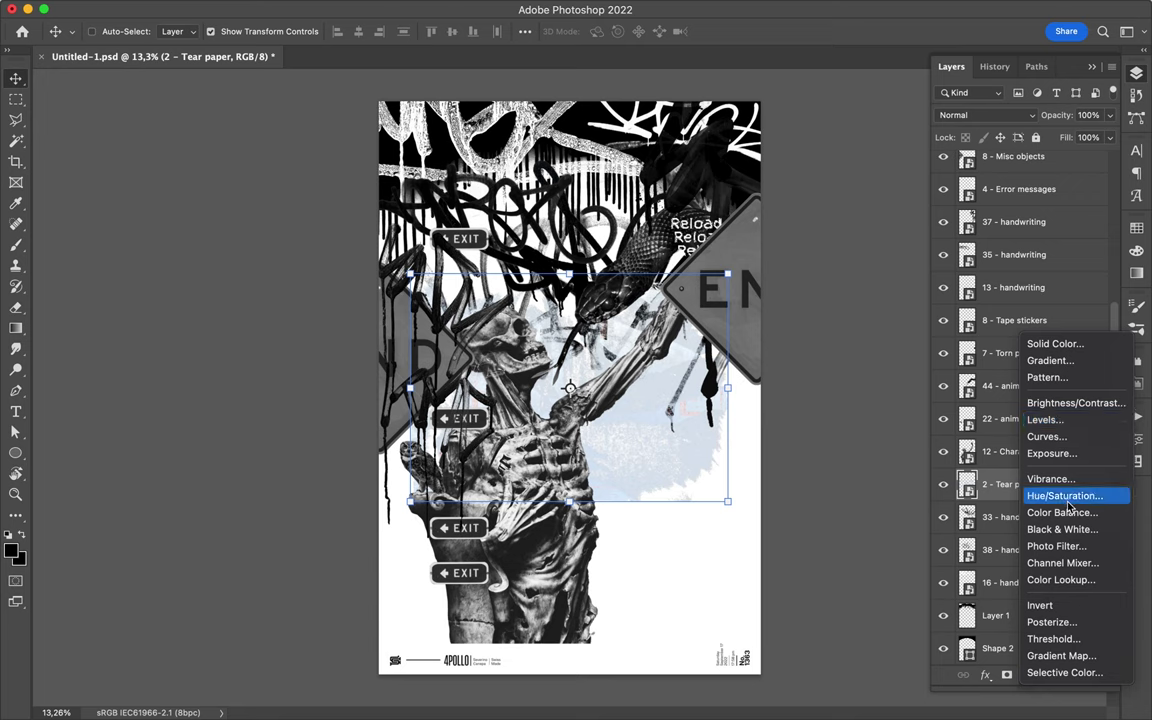
pyautogui.click(1066, 497)
pyautogui.moveTo(1014, 484); pyautogui.dragTo(1014, 452)
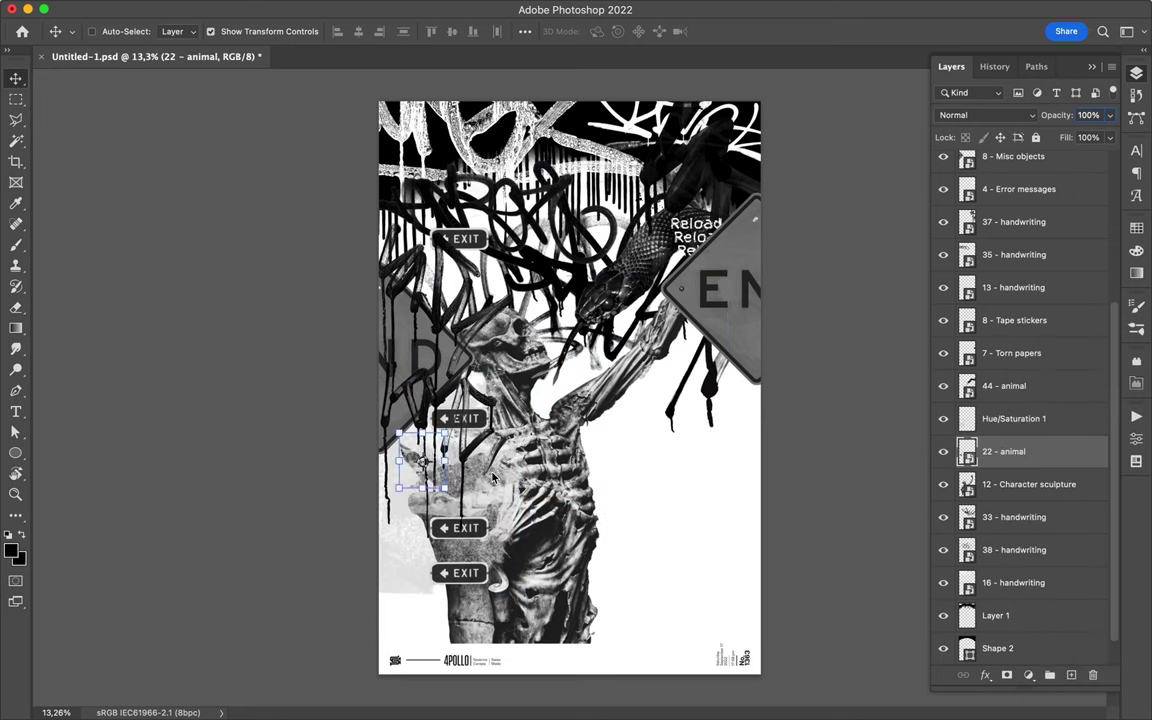
pyautogui.moveTo(492, 478); pyautogui.dragTo(407, 530)
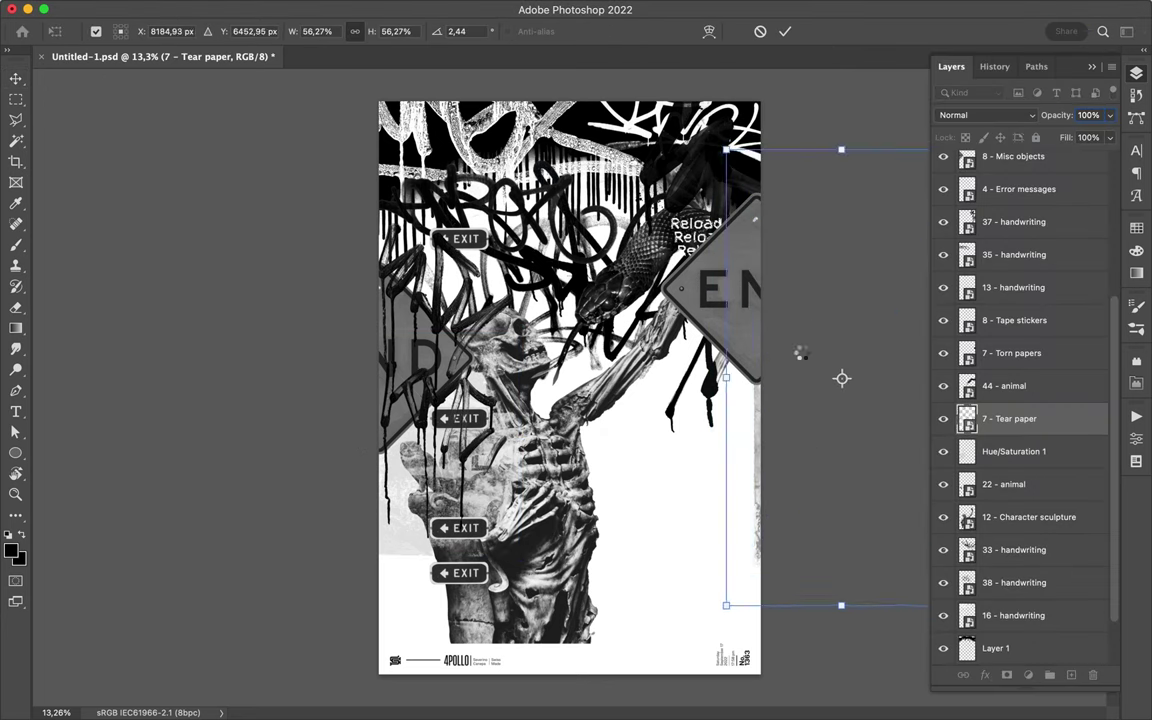
pyautogui.press('Return')
# - Place a spray-painted X from the grunge toolkit's Spray paint folder onto the poster
pyautogui.click(471, 693)
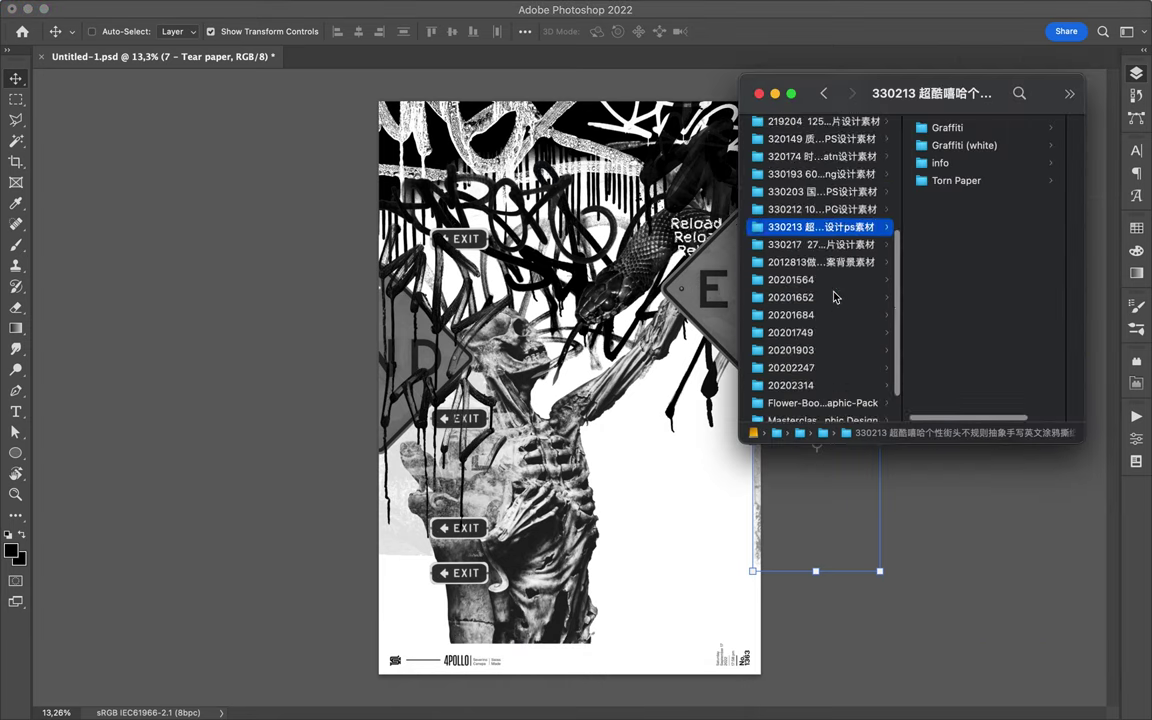
pyautogui.click(828, 145)
pyautogui.click(964, 144)
pyautogui.click(848, 146)
pyautogui.click(985, 137)
pyautogui.click(963, 432)
pyautogui.click(785, 140)
pyautogui.click(988, 180)
pyautogui.click(812, 233)
pyautogui.moveTo(960, 302); pyautogui.dragTo(583, 395)
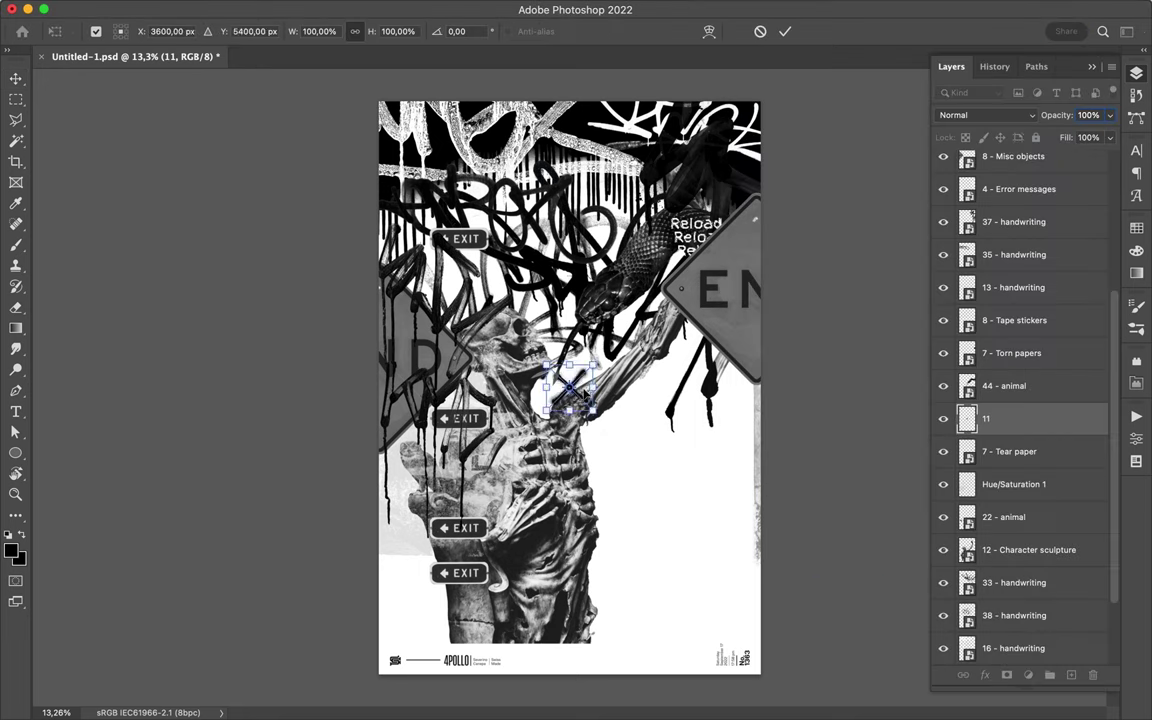
pyautogui.press('Return')
# - Add a spray-painted arrow beside the lowest EXIT sign and a torn paper at top right
pyautogui.press('super+Tab')
pyautogui.scroll(-3, 900, 300)
pyautogui.click(800, 368)
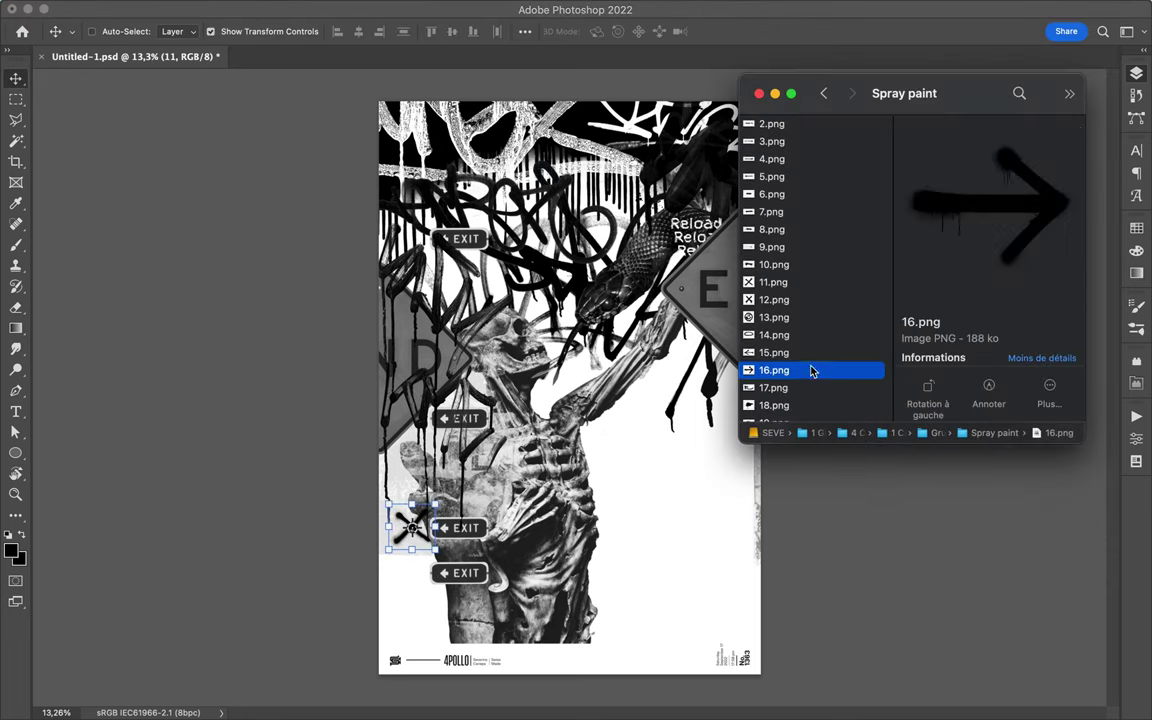
pyautogui.moveTo(800, 368); pyautogui.dragTo(570, 390)
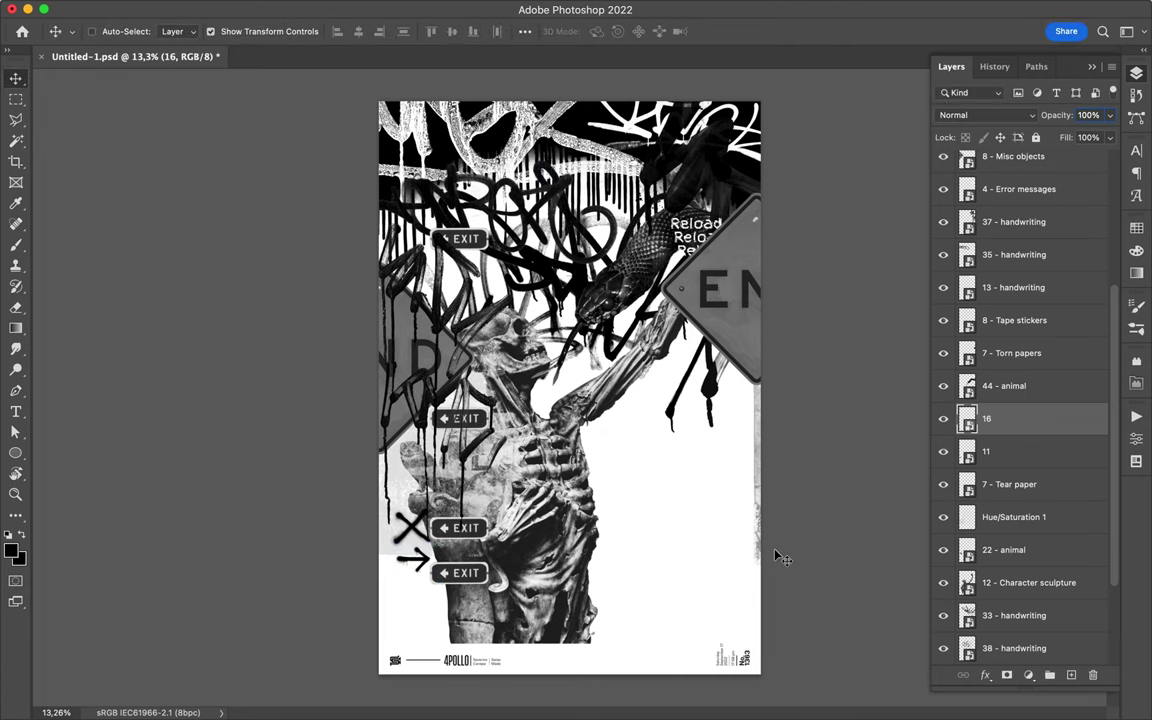
pyautogui.press('super+Tab')
pyautogui.click(838, 249)
pyautogui.moveTo(958, 196); pyautogui.dragTo(786, 126)
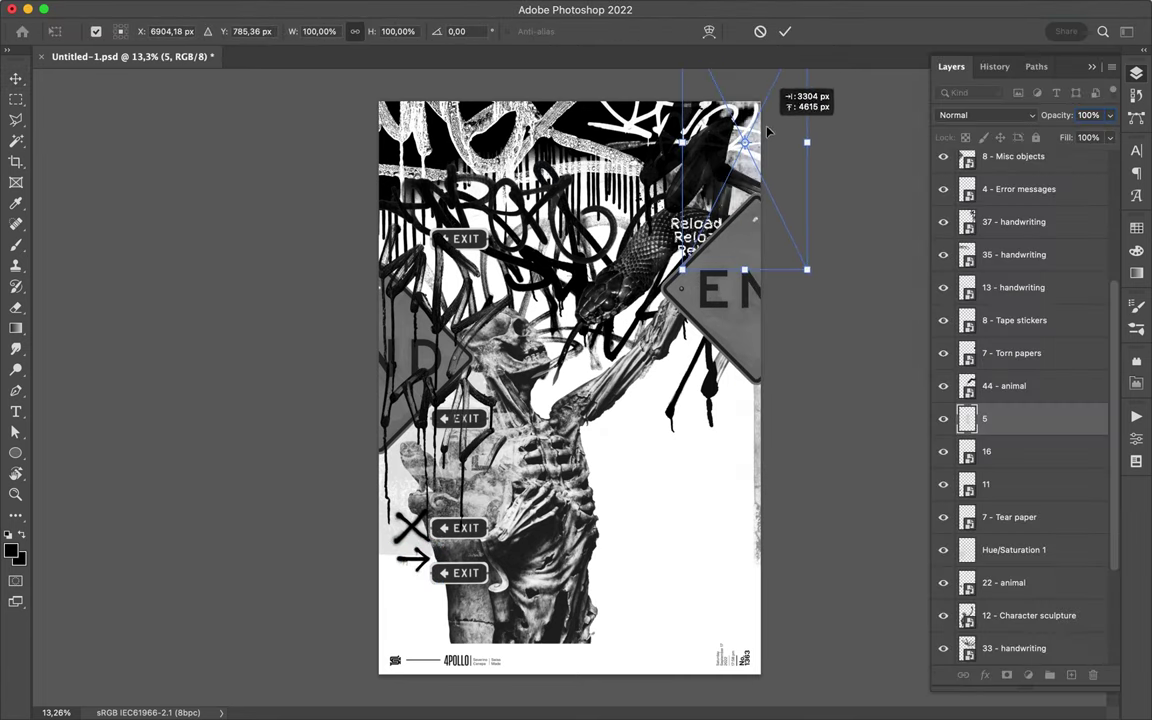
# - Mask the END sign layer (8 - Misc objects) around the sculpture outline selection
pyautogui.click(380, 357)
pyautogui.click(1029, 615)
pyautogui.keyDown('super'); pyautogui.click(967, 615); pyautogui.keyUp('super')
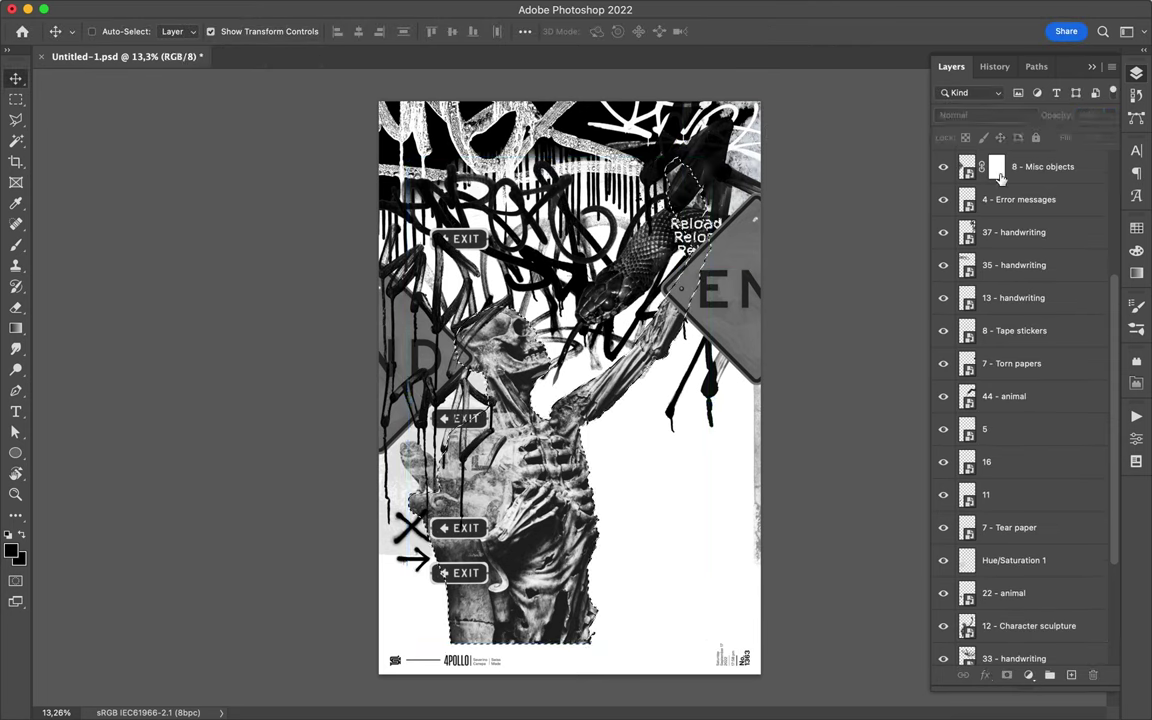
pyautogui.click(1030, 156)
pyautogui.click(1006, 675)
pyautogui.press('super+Tab')
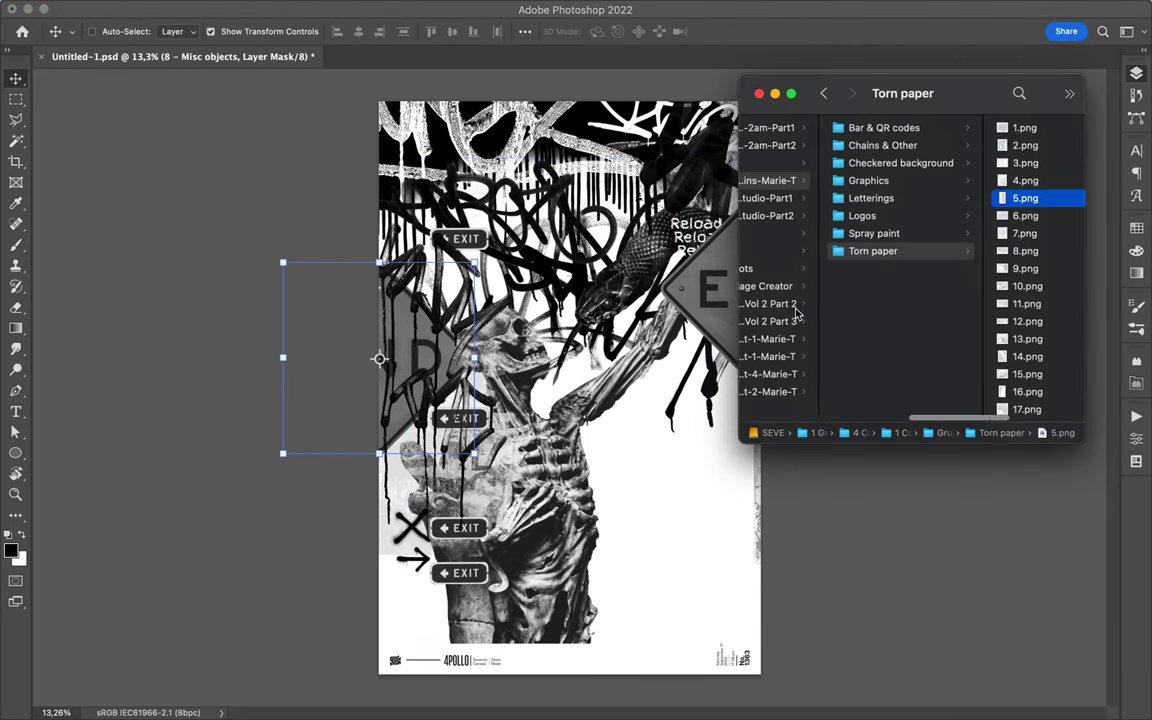
# - Place a teal torn paper from the vibrant paper tears folder onto the poster
pyautogui.click(891, 127)
pyautogui.click(823, 124)
pyautogui.click(836, 177)
pyautogui.moveTo(1000, 231); pyautogui.dragTo(405, 372)
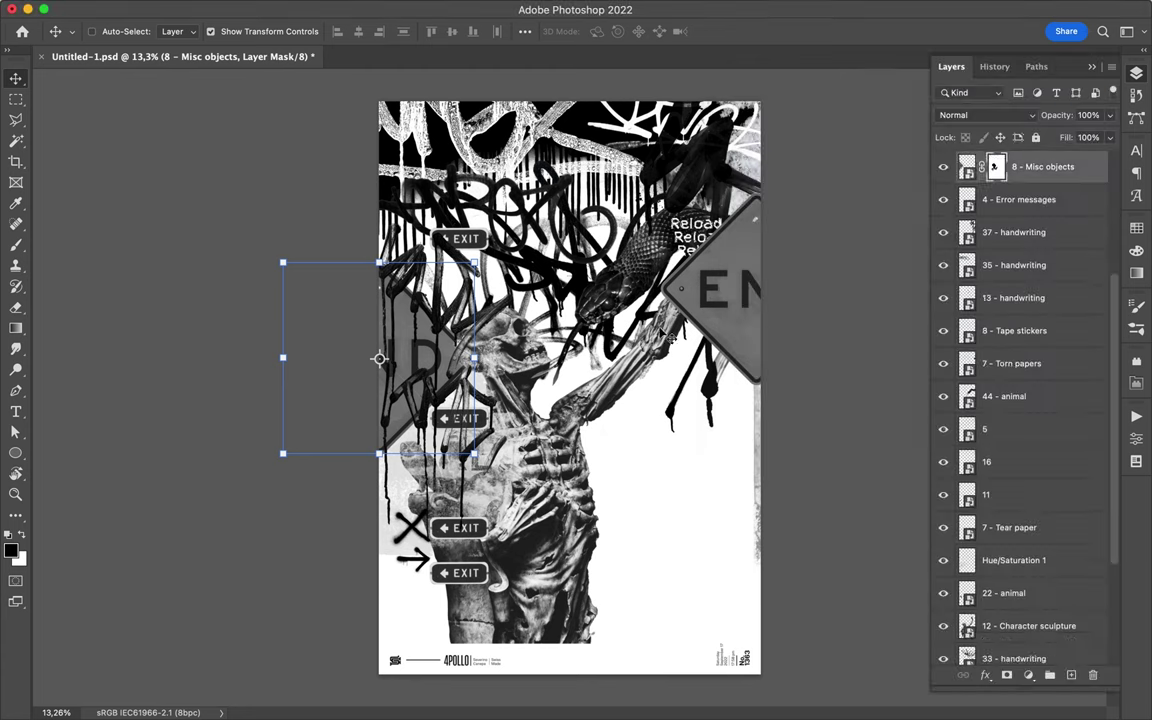
pyautogui.click(411, 690)
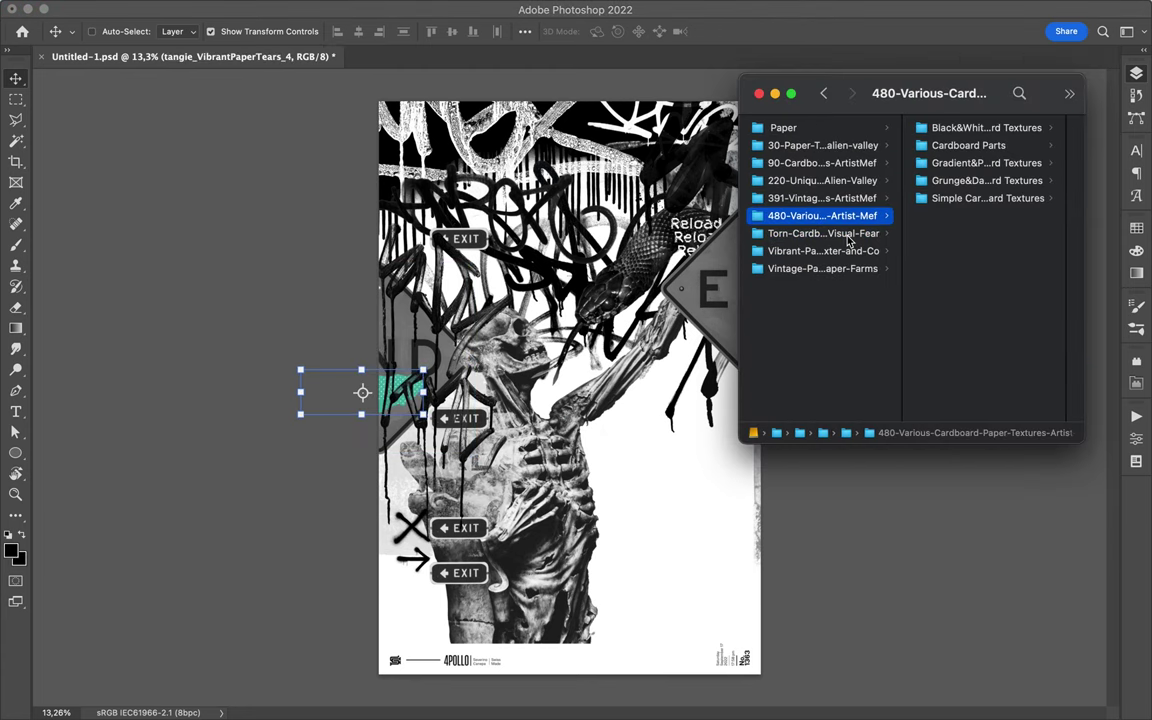
# - Preview the gradient textures, bring the fourth onto the poster, then undo the unwanted layers
pyautogui.doubleClick(951, 180)
pyautogui.press('Down')
pyautogui.press('space')
pyautogui.press('Down')
pyautogui.press('Down')
pyautogui.press('space')
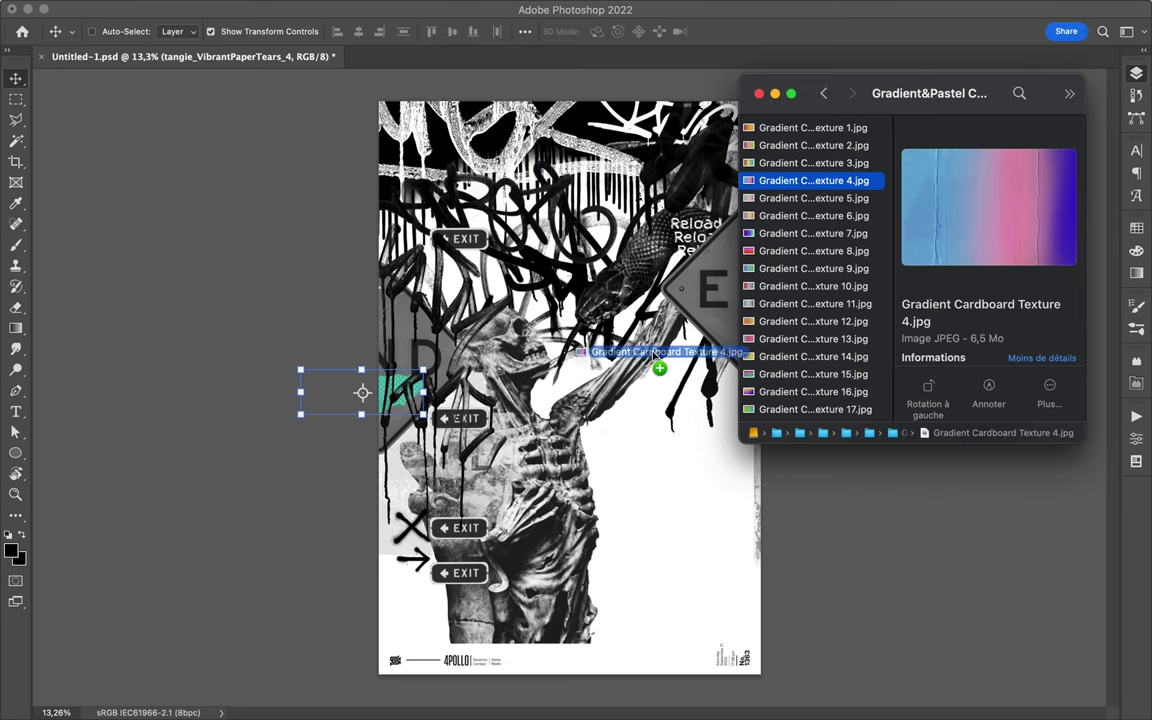
pyautogui.moveTo(813, 180); pyautogui.dragTo(600, 457)
pyautogui.press('Return')
pyautogui.hotkey('ctrl', 'z')
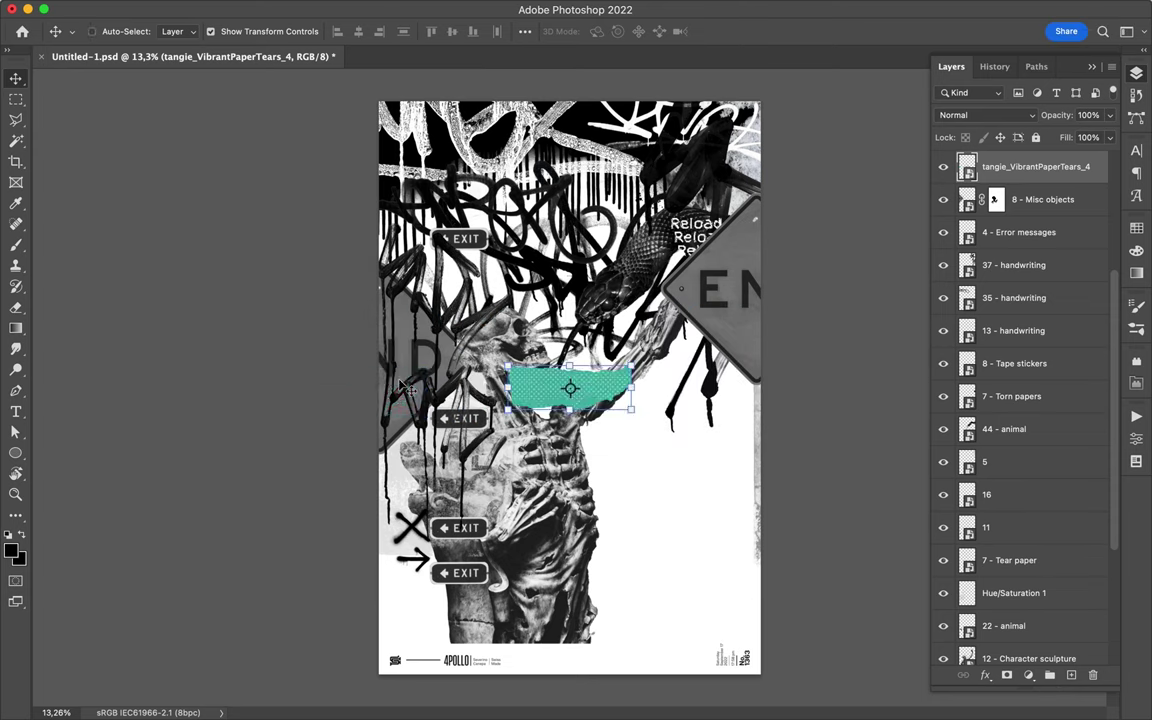
pyautogui.hotkey('ctrl', 'z')
# - Place Gradient Cardboard Texture 4 rotated a quarter turn and scaled to cover the poster
pyautogui.moveTo(813, 180); pyautogui.dragTo(592, 283)
pyautogui.press('Return')
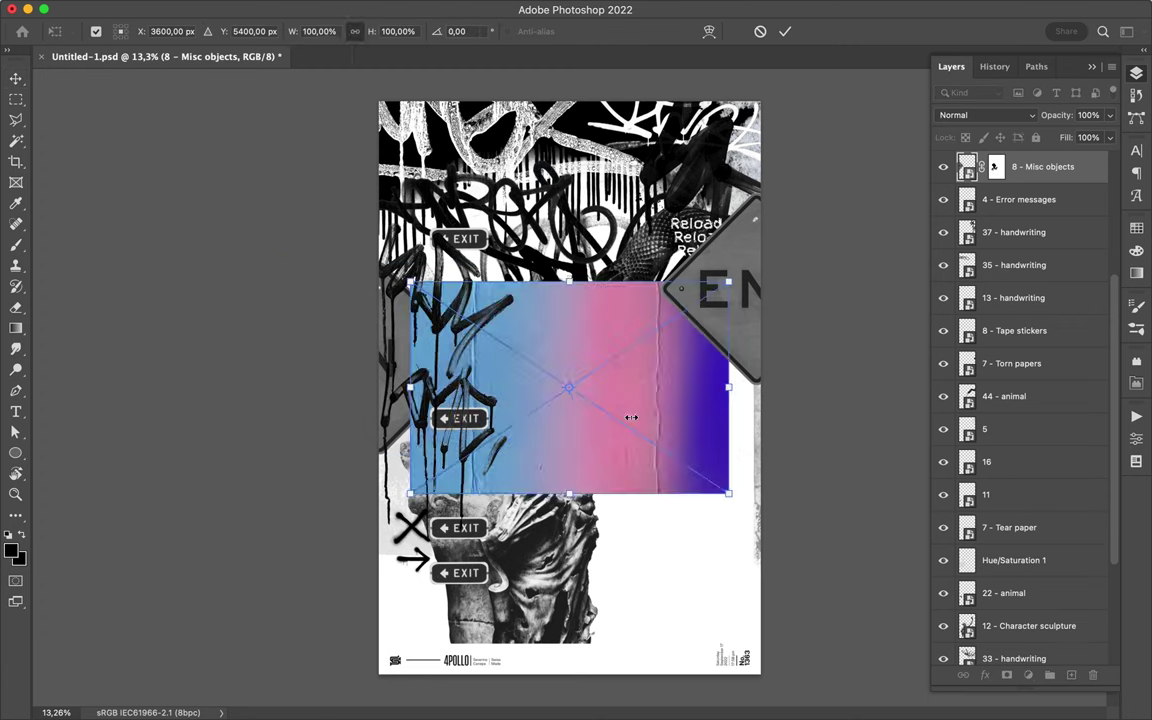
pyautogui.moveTo(572, 557); pyautogui.dragTo(572, 690)
pyautogui.press('Return')
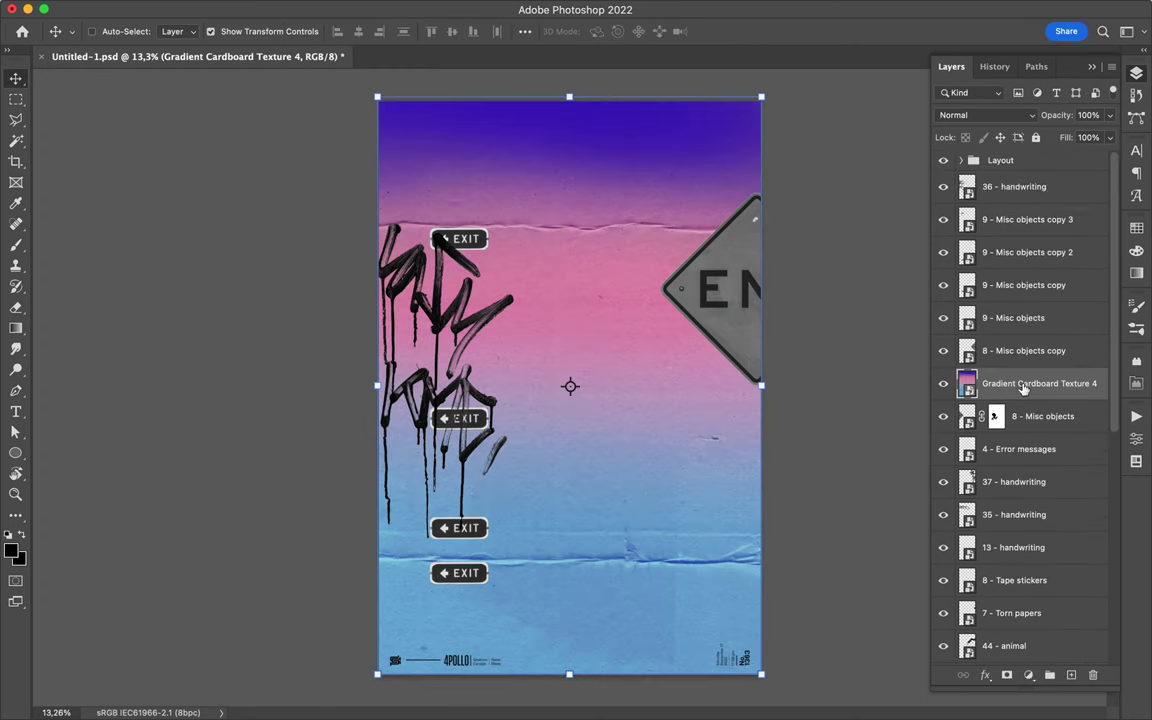
# - Blend the gradient as Color, move it above the white background, then switch to Dissolve
pyautogui.click(1015, 115)
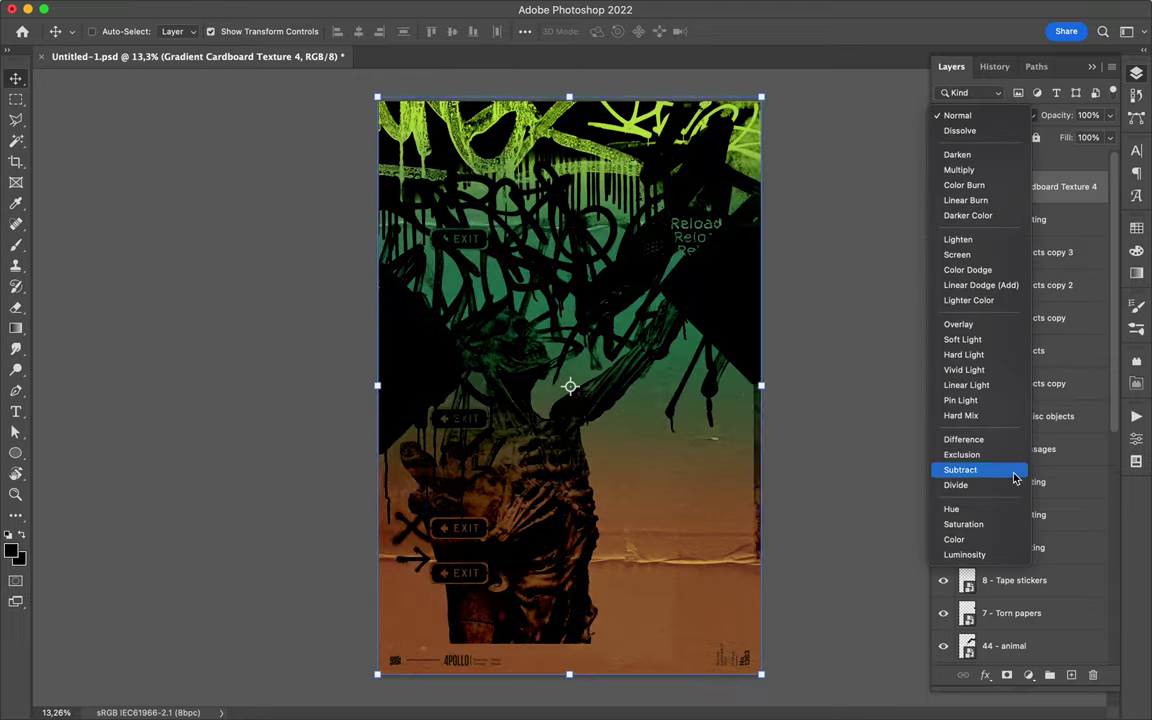
pyautogui.click(1012, 546)
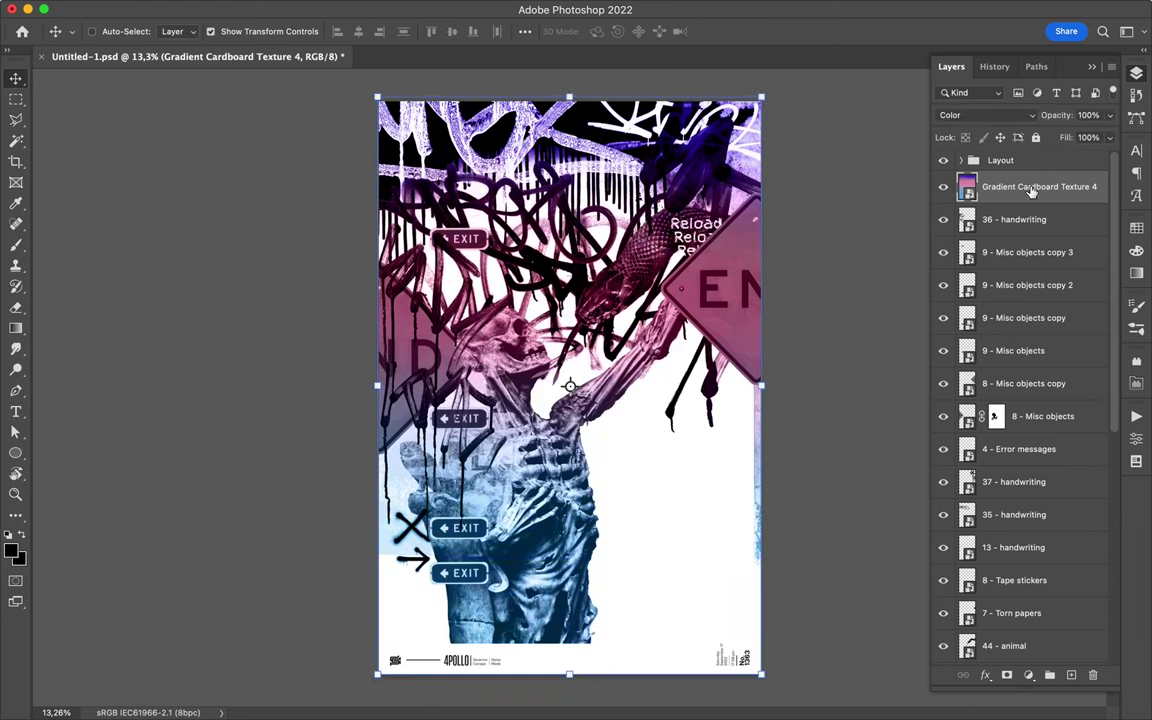
pyautogui.moveTo(1030, 190); pyautogui.dragTo(1029, 625)
pyautogui.click(985, 115)
pyautogui.click(970, 33)
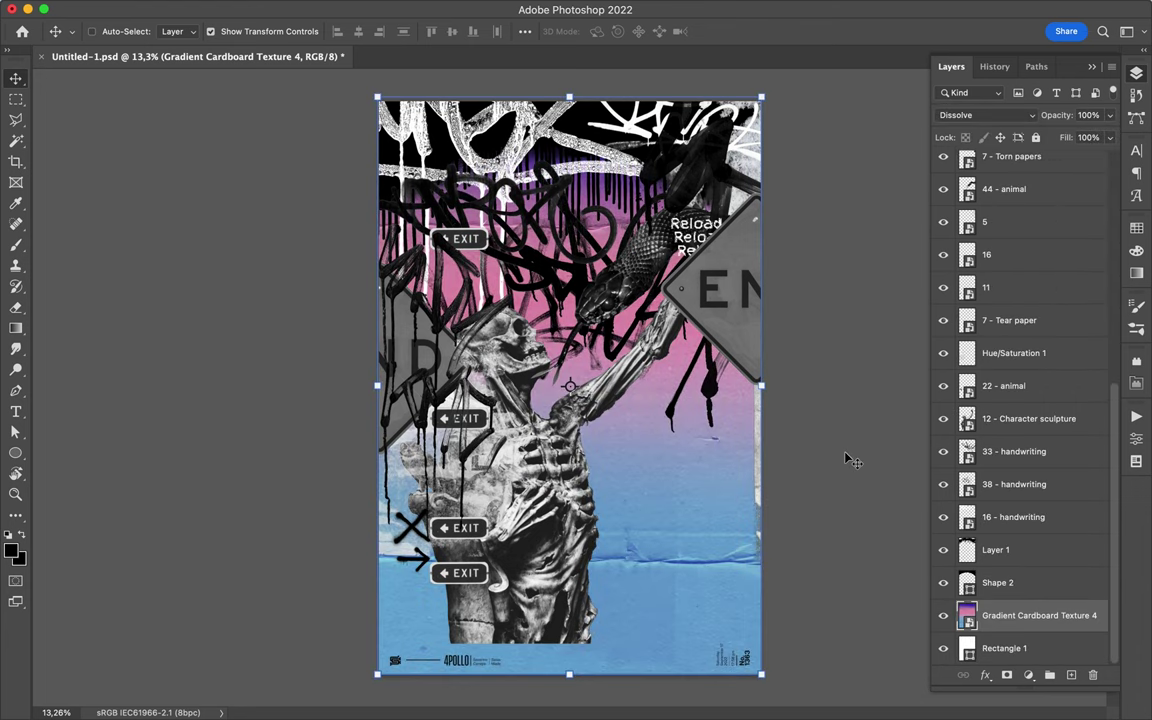
# - Move the END road sign up beside the Reload text
pyautogui.click(477, 242)
pyautogui.click(722, 293)
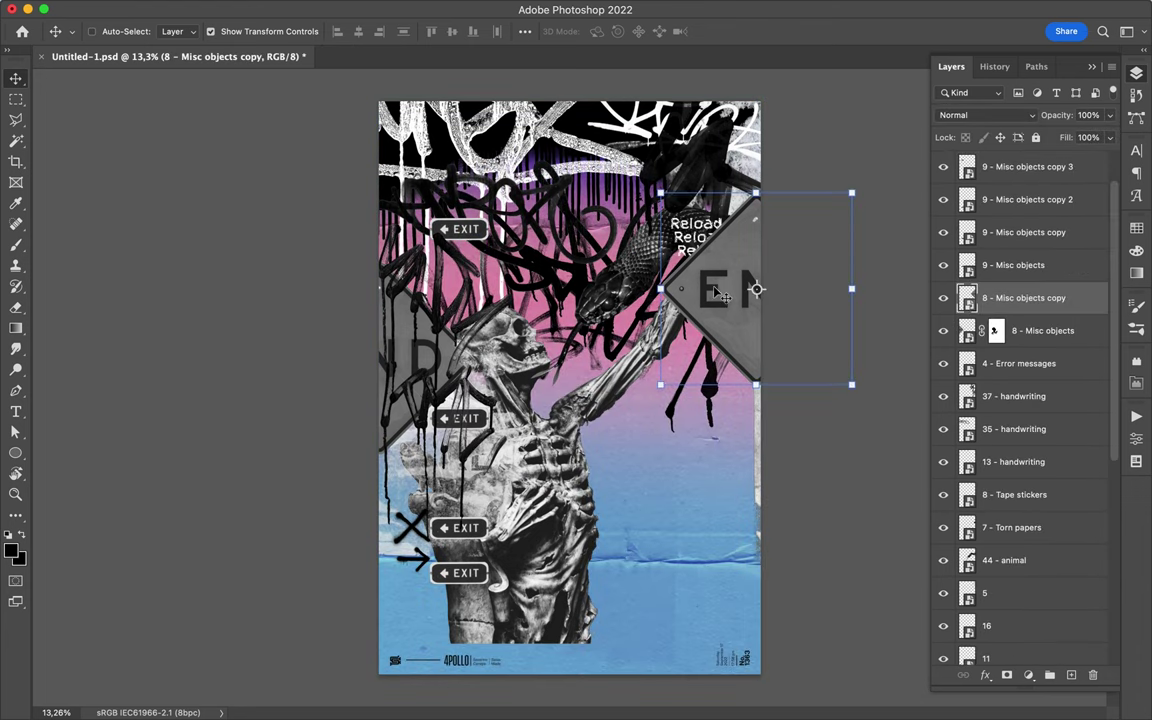
pyautogui.moveTo(684, 352); pyautogui.dragTo(763, 316)
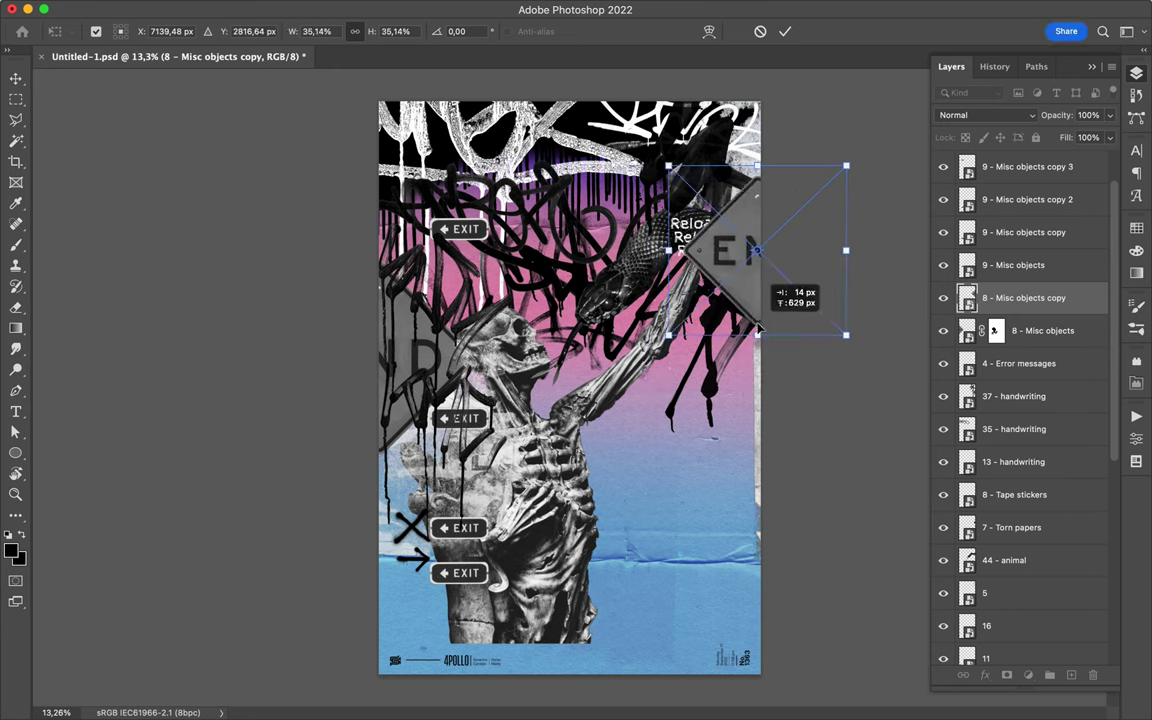
# - Hide the gradient texture layer and save the poster
pyautogui.scroll(-10, 1020, 450)
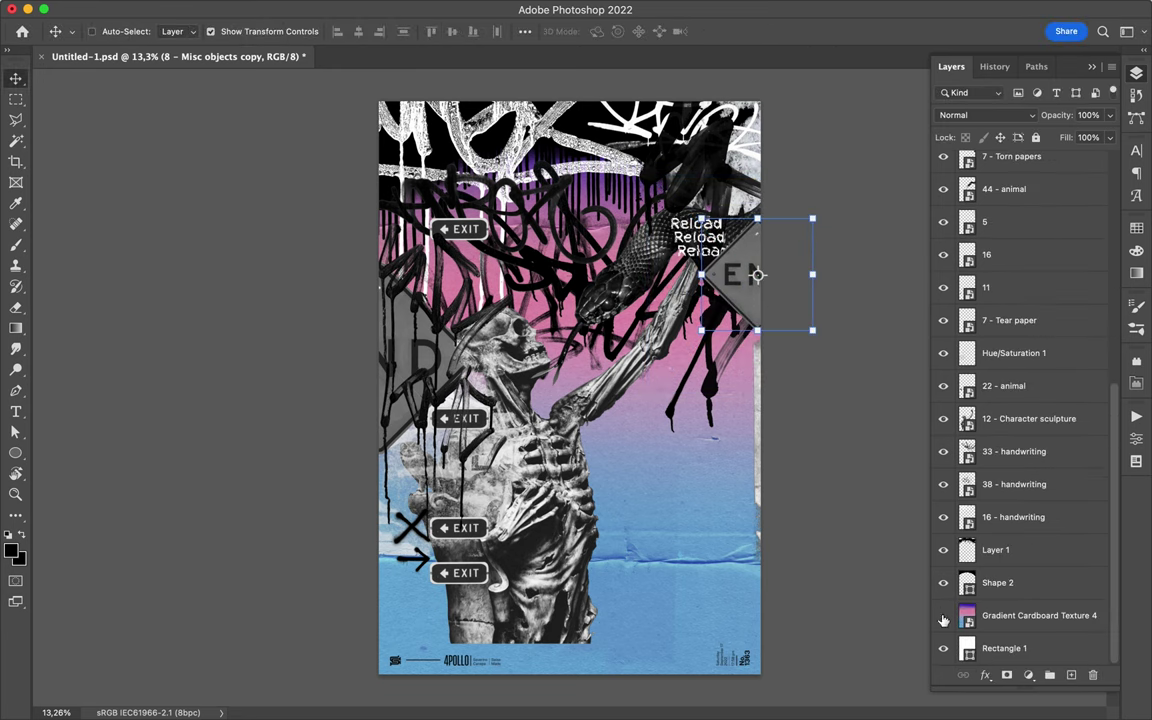
pyautogui.click(1020, 617)
pyautogui.press('Delete')
pyautogui.press('super+s')
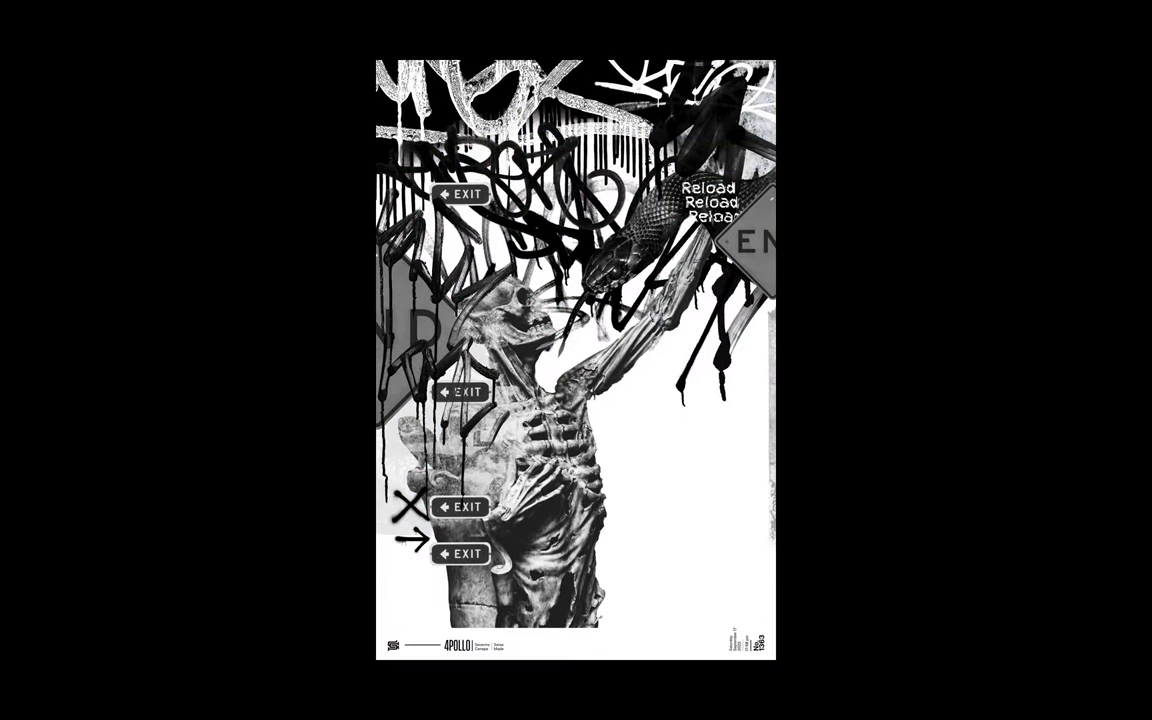